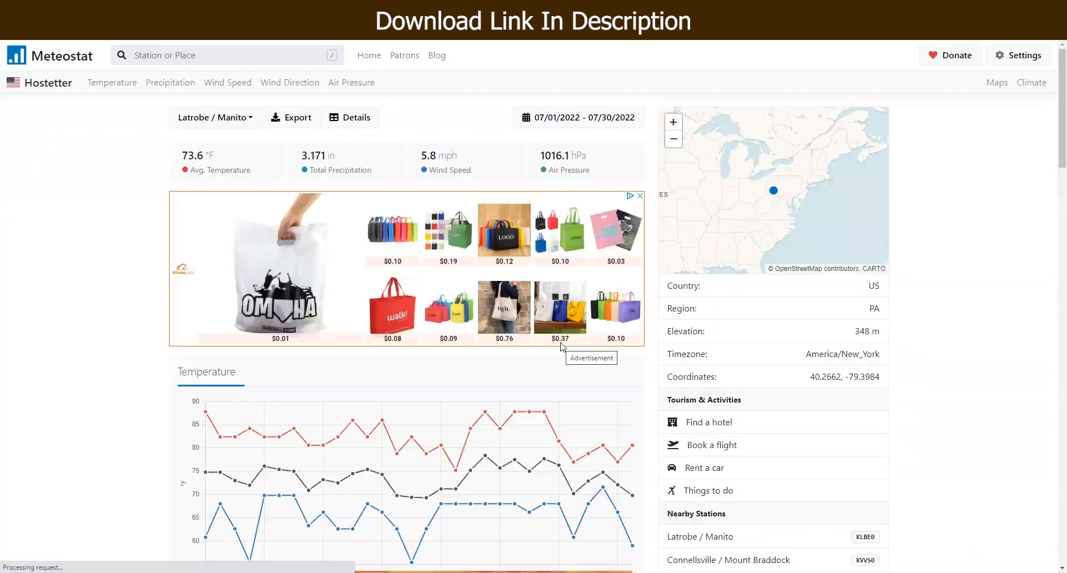
Step: Set the Hostetter weather date range to January 1, 2023 through February 28, 2023
click(174, 58)
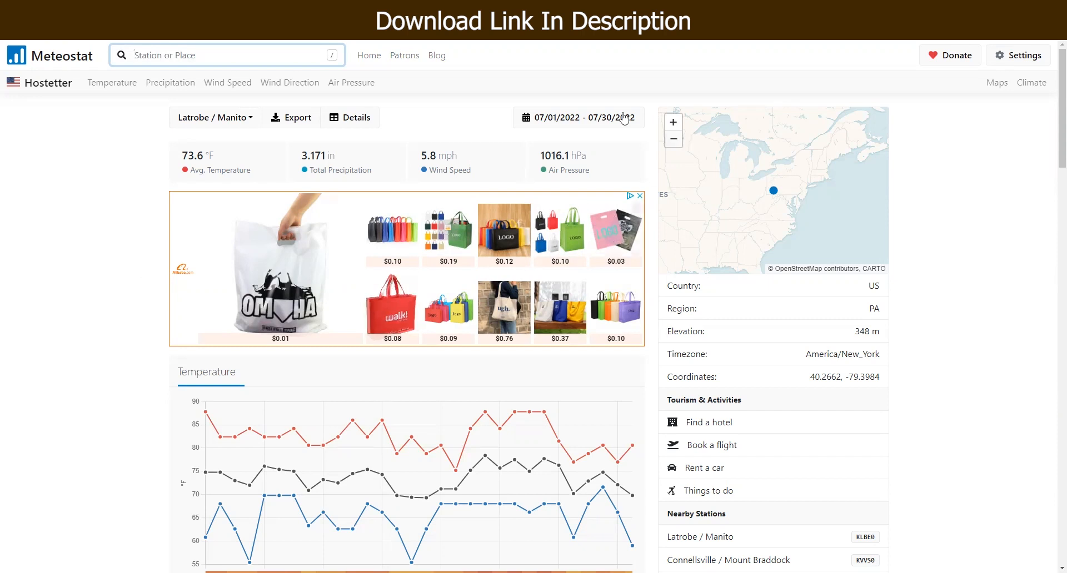
click(543, 122)
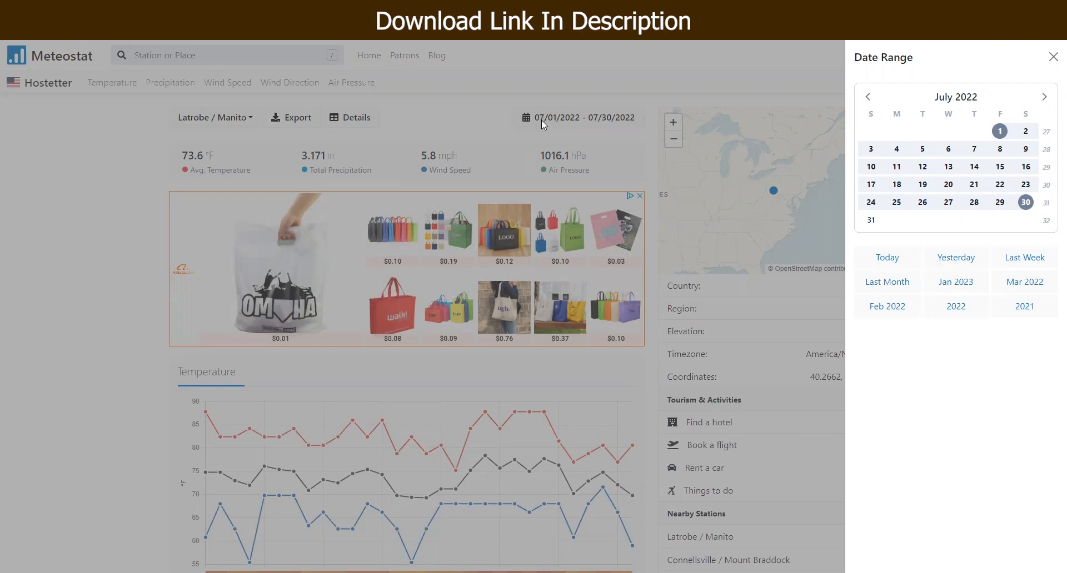
click(871, 97)
click(870, 97)
click(870, 97)
click(1045, 98)
click(1045, 97)
click(1045, 97)
click(1044, 97)
click(1044, 98)
click(1044, 97)
click(1044, 97)
click(1044, 98)
click(1044, 97)
click(1044, 97)
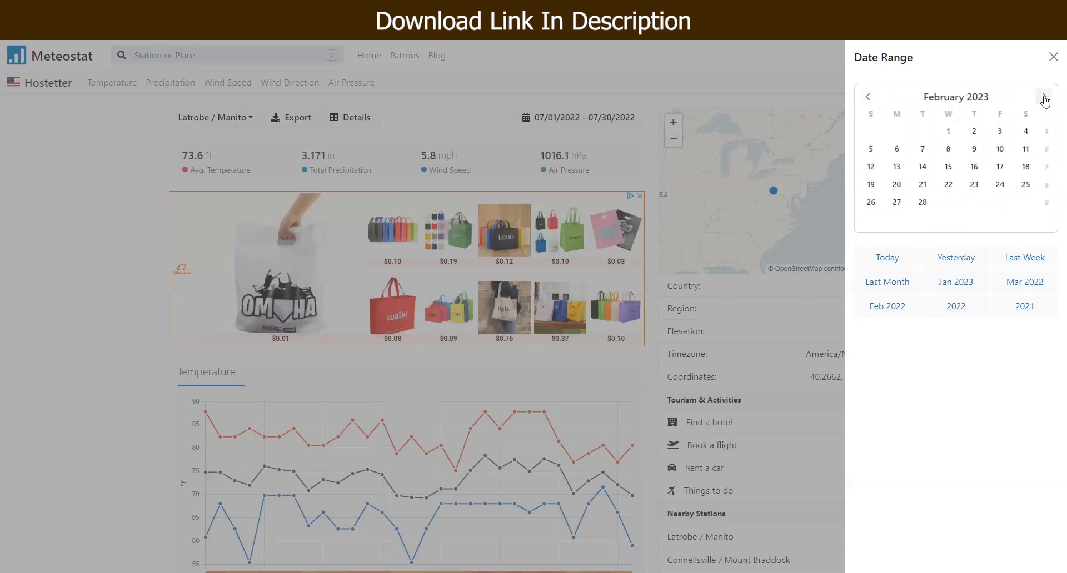
click(867, 97)
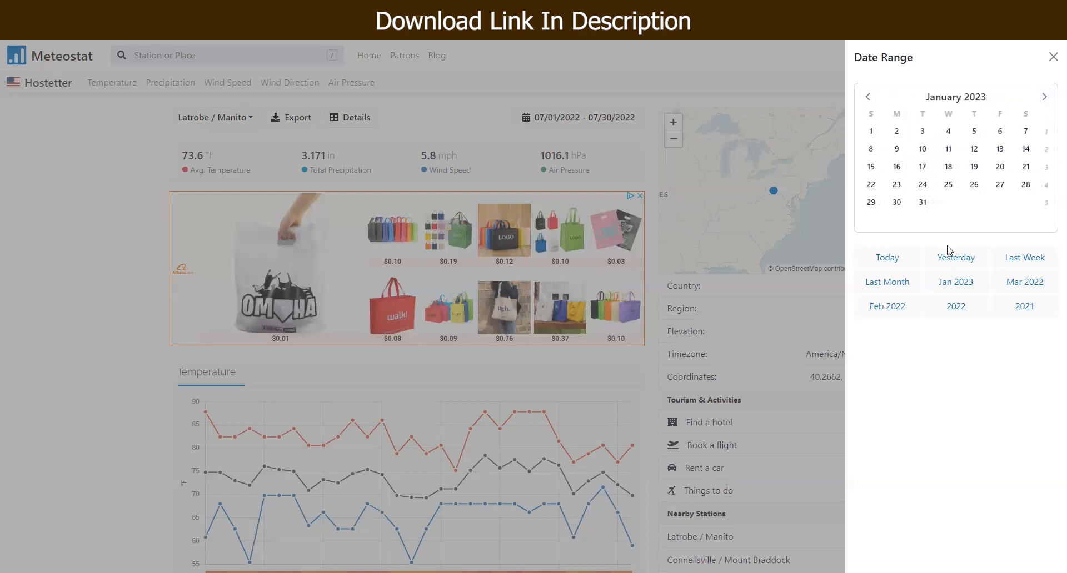
click(871, 131)
click(1025, 131)
click(1046, 98)
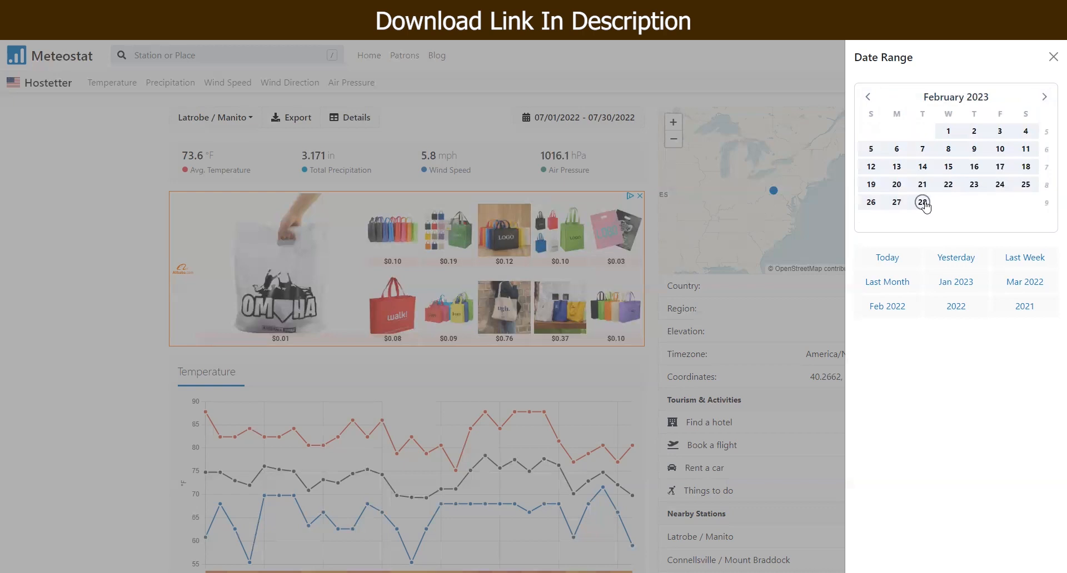
click(922, 204)
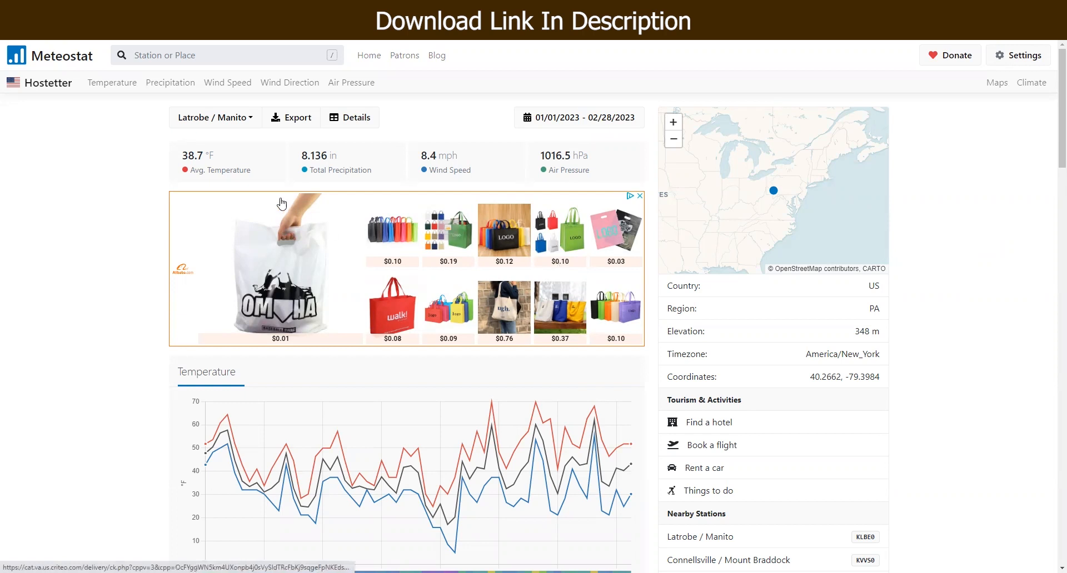
Step: Export the selected weather data as an Excel file
click(288, 121)
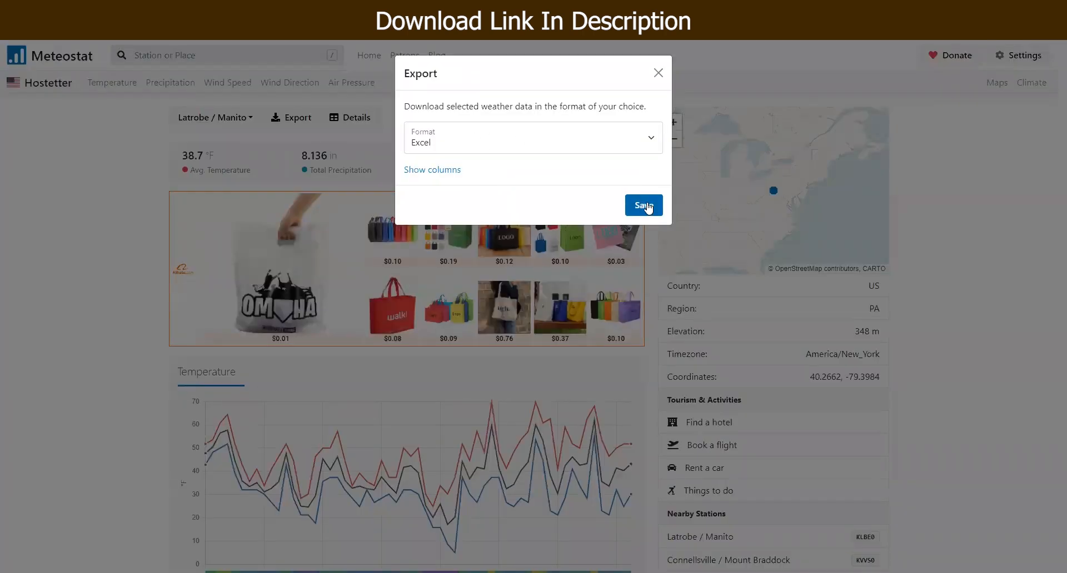
click(639, 207)
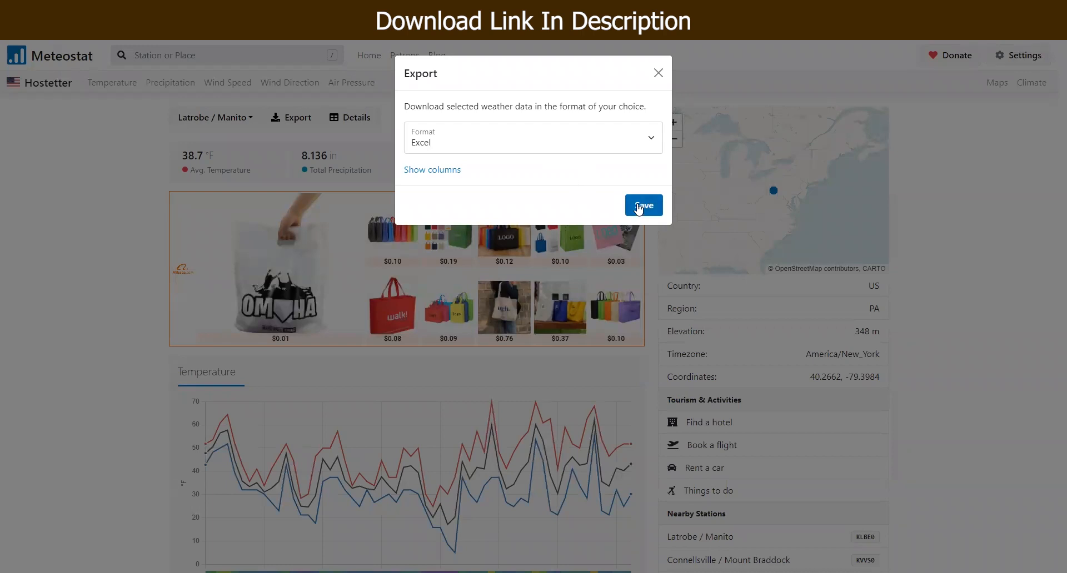
click(550, 135)
click(471, 222)
click(643, 206)
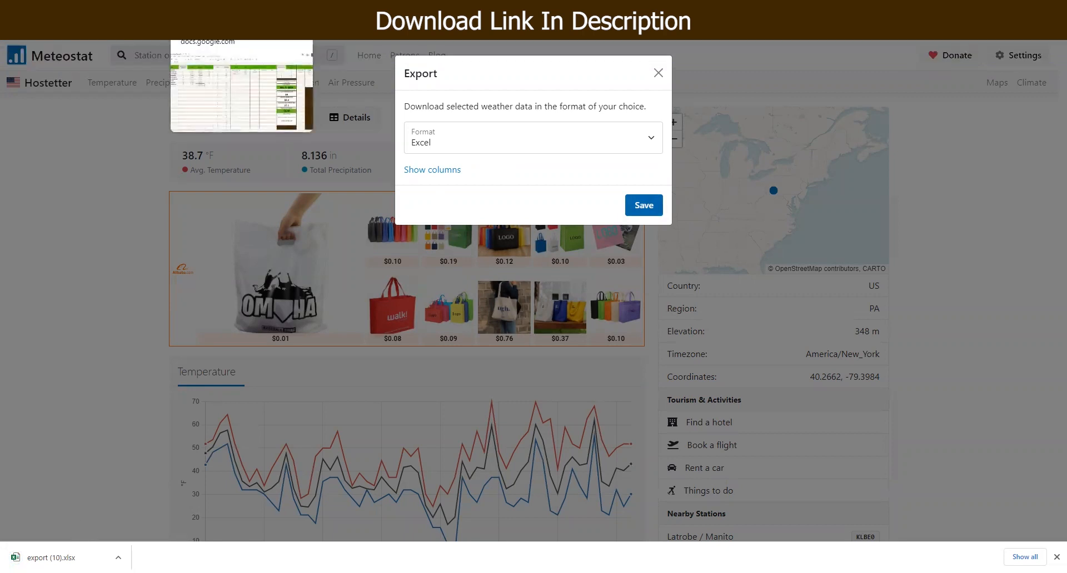
Step: Switch to the Egg Tracking Sample spreadsheet in Google Sheets and upload export (10).xlsx for import
click(206, 9)
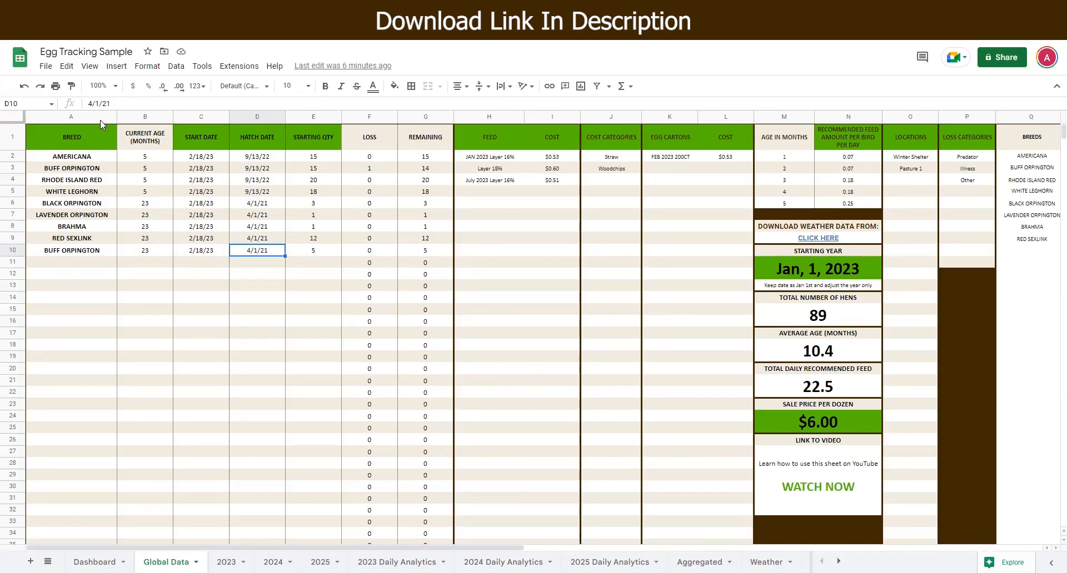
click(46, 67)
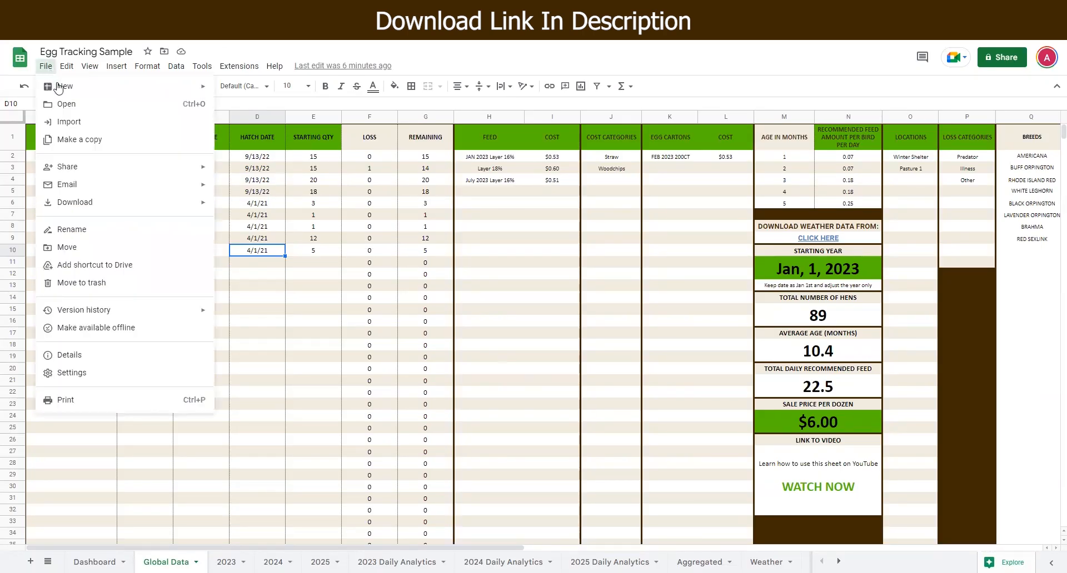
click(69, 122)
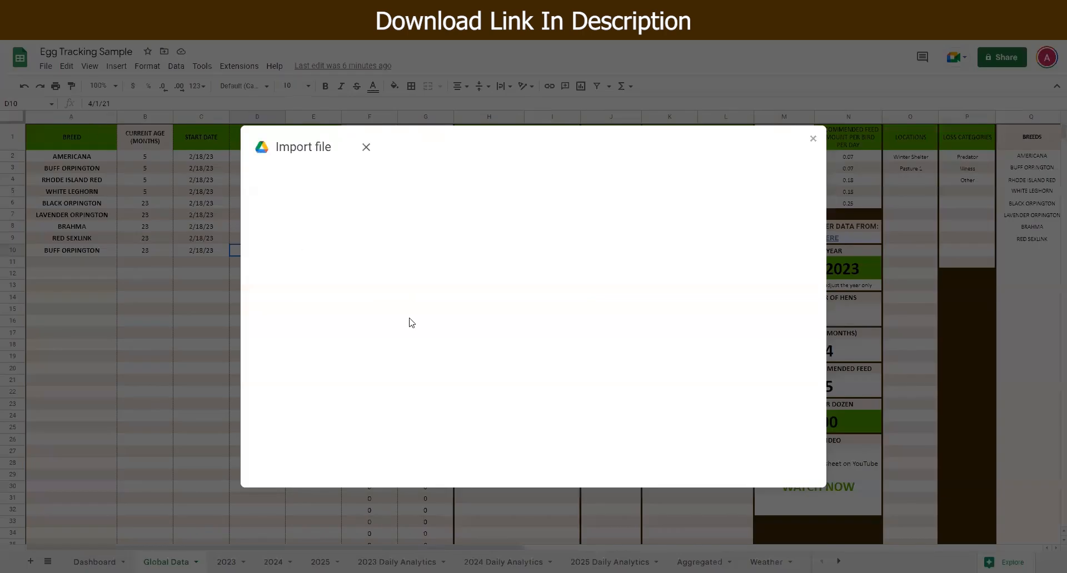
click(465, 183)
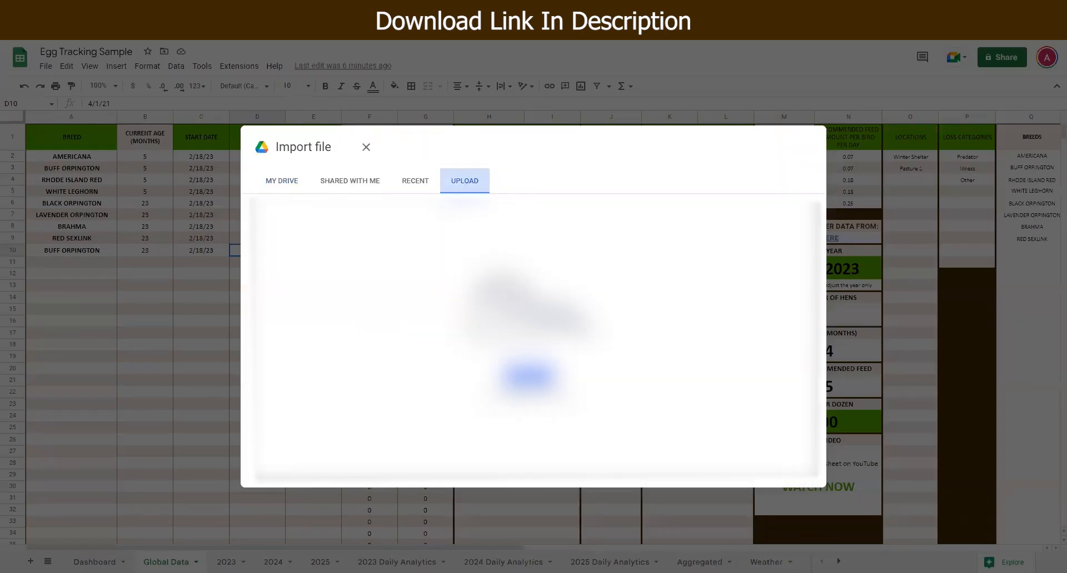
click(522, 375)
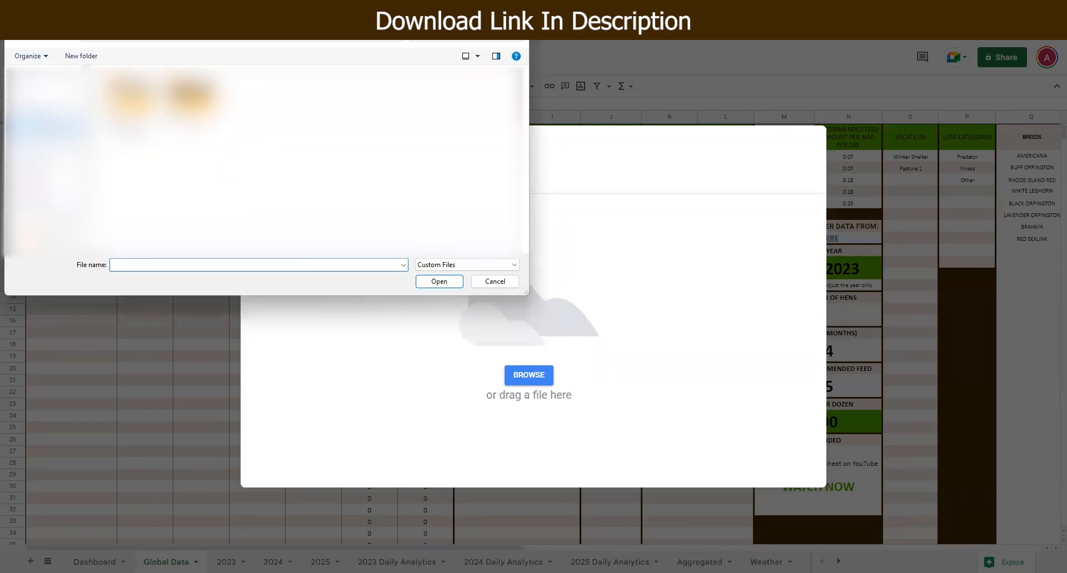
click(44, 126)
click(217, 106)
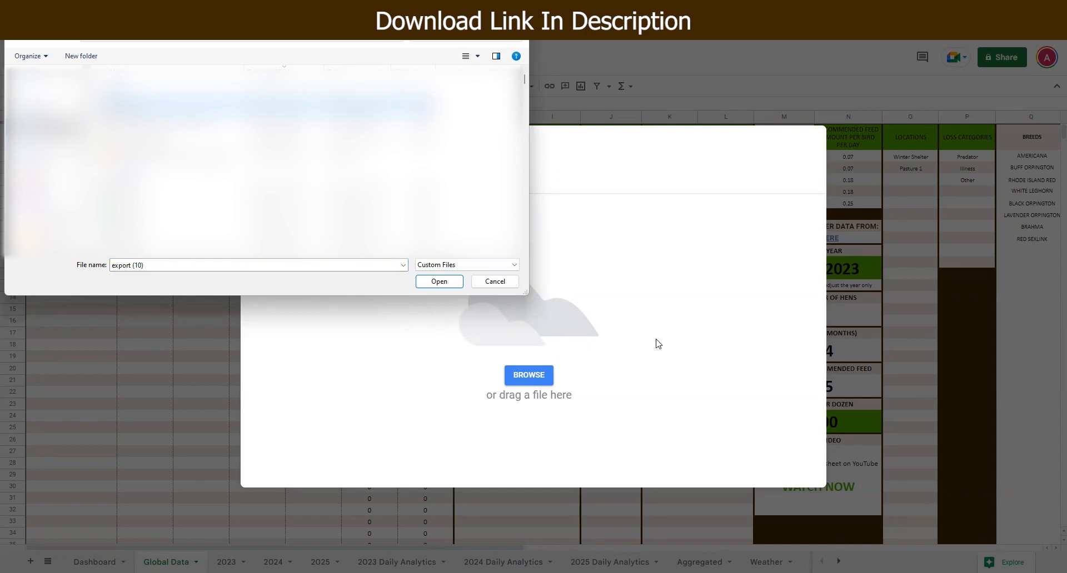
key(Return)
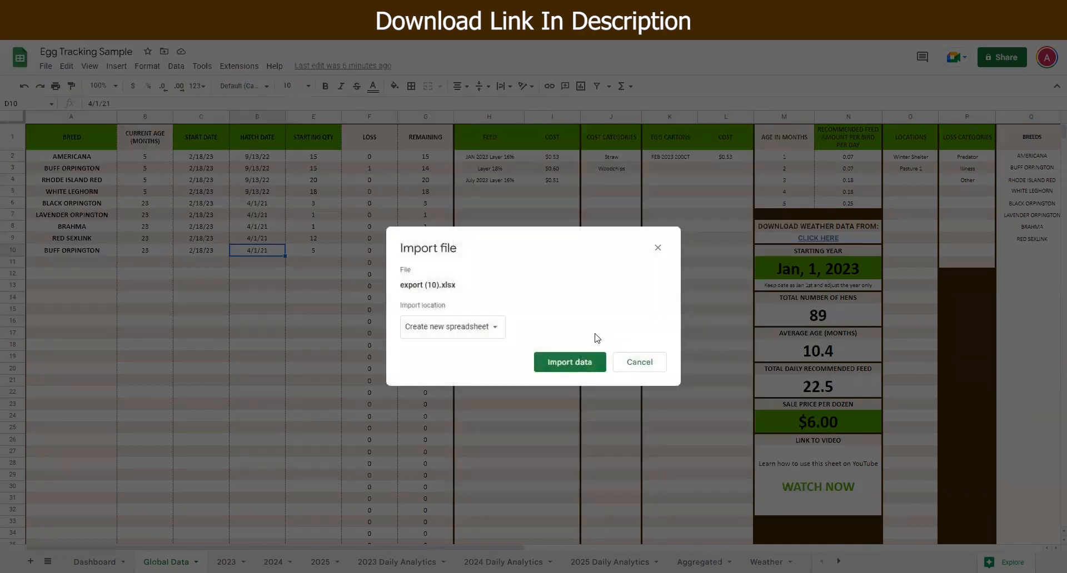
Step: Import the uploaded weather file with the location set to Insert new sheet(s)
click(444, 332)
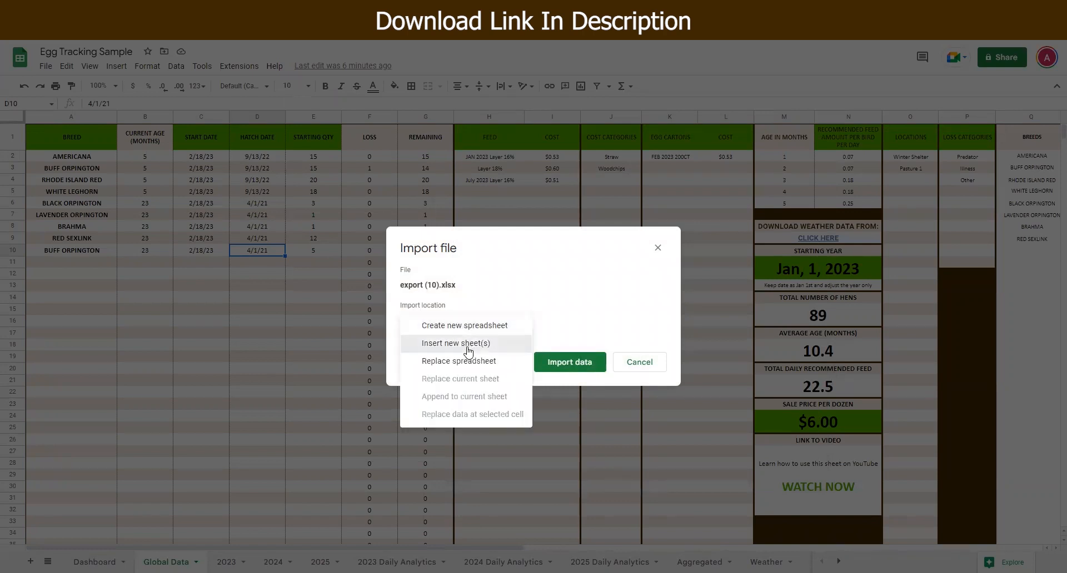
click(468, 349)
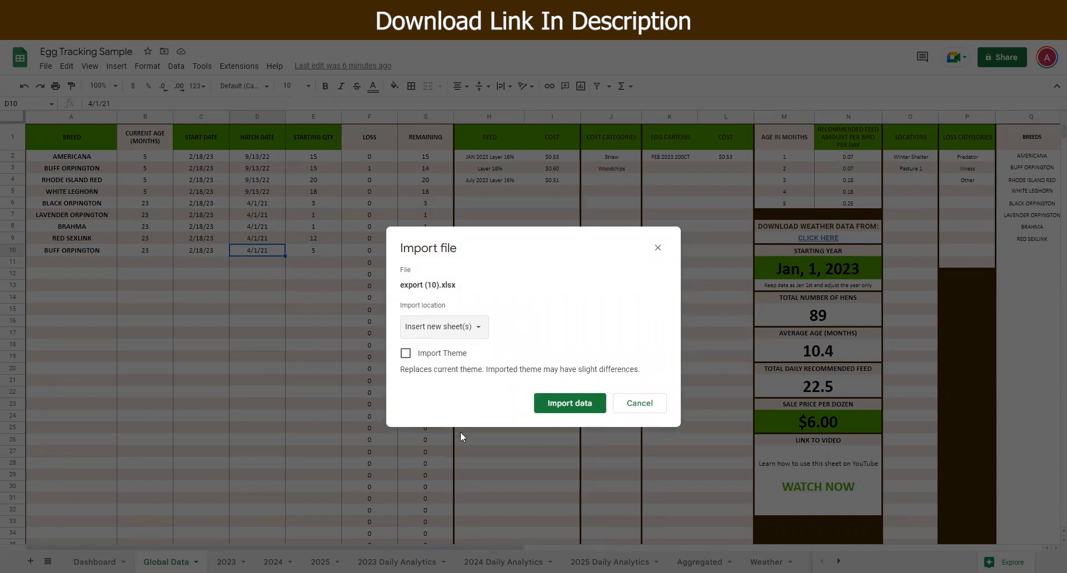
click(565, 404)
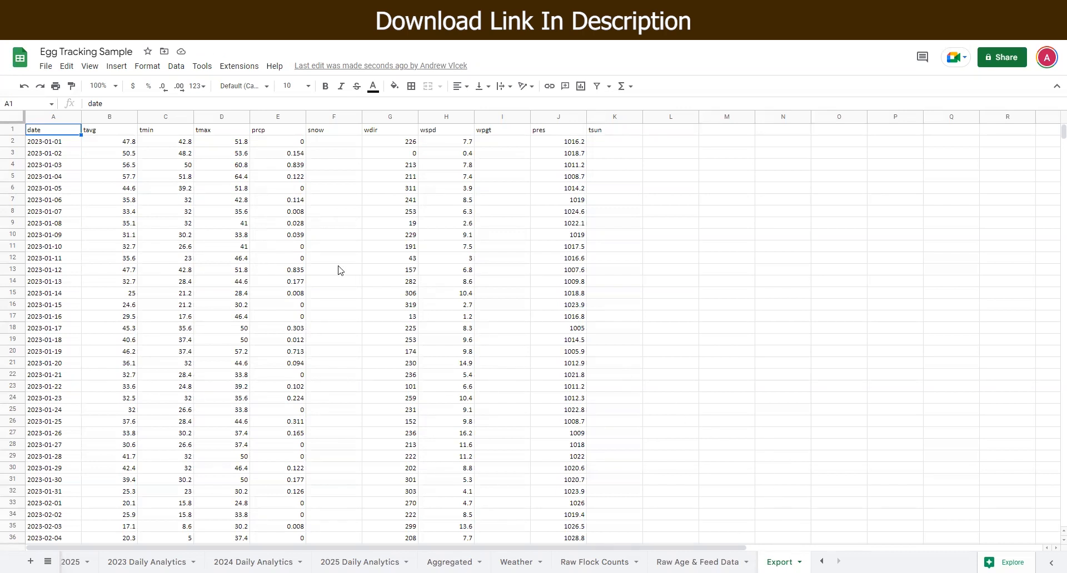
Step: Copy the weather data in A2:J61 of the Export sheet and paste it into the Weather sheet starting at cell A2
click(35, 145)
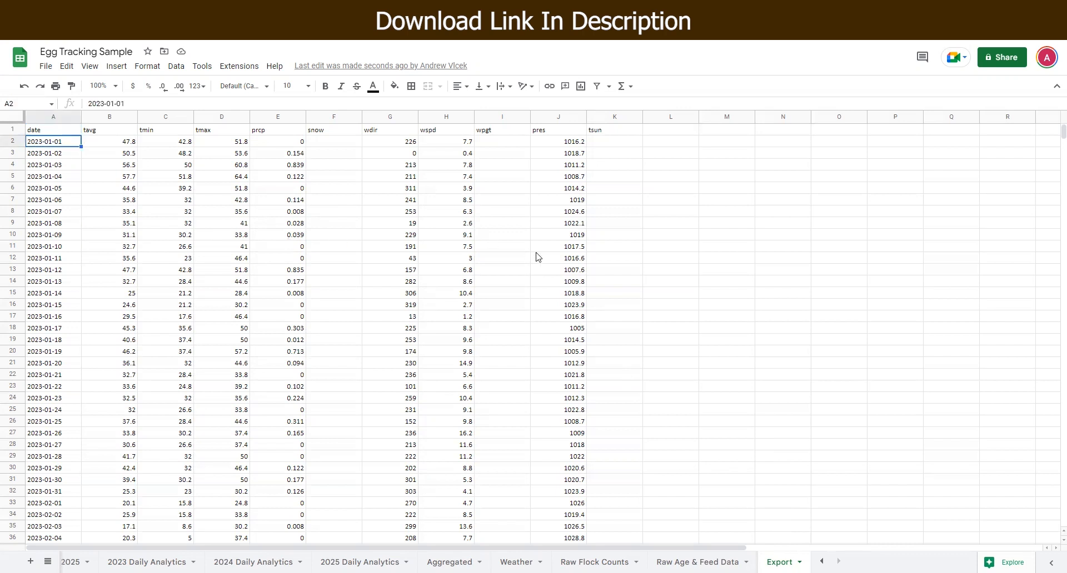
scroll(536, 257, down, 10)
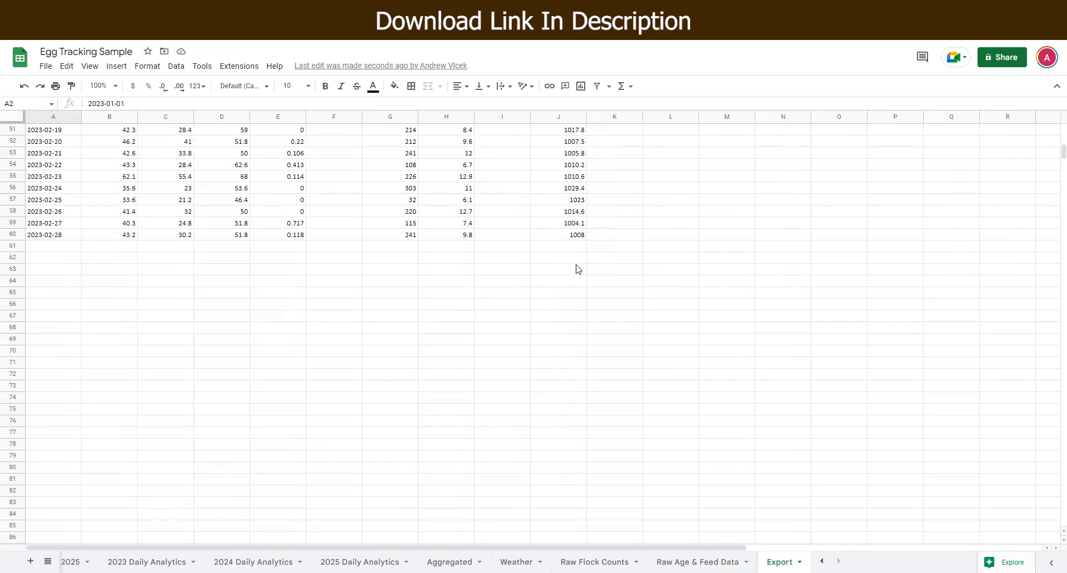
shift+click(580, 249)
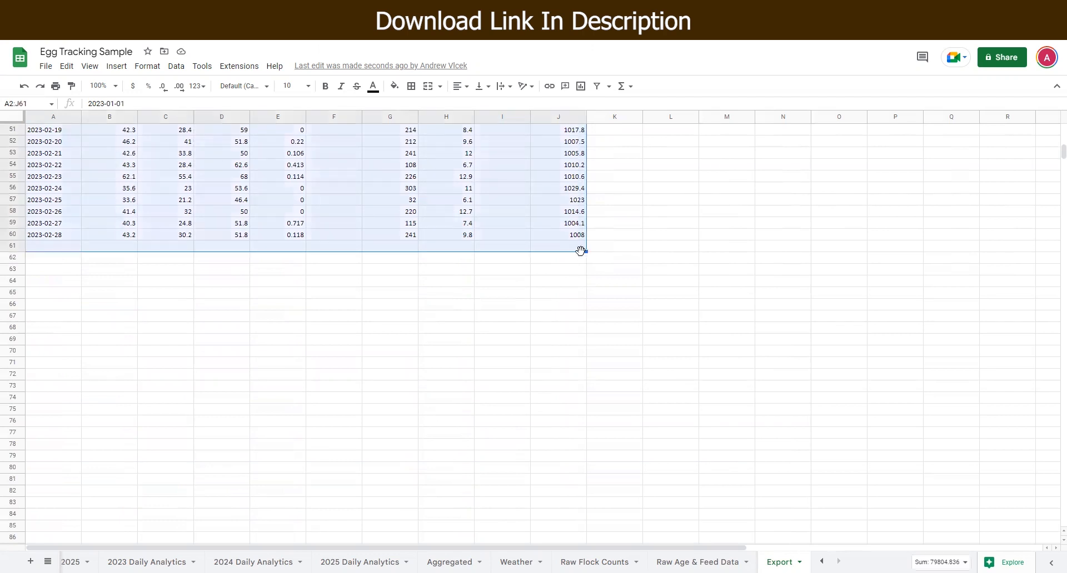
scroll(215, 289, up, 10)
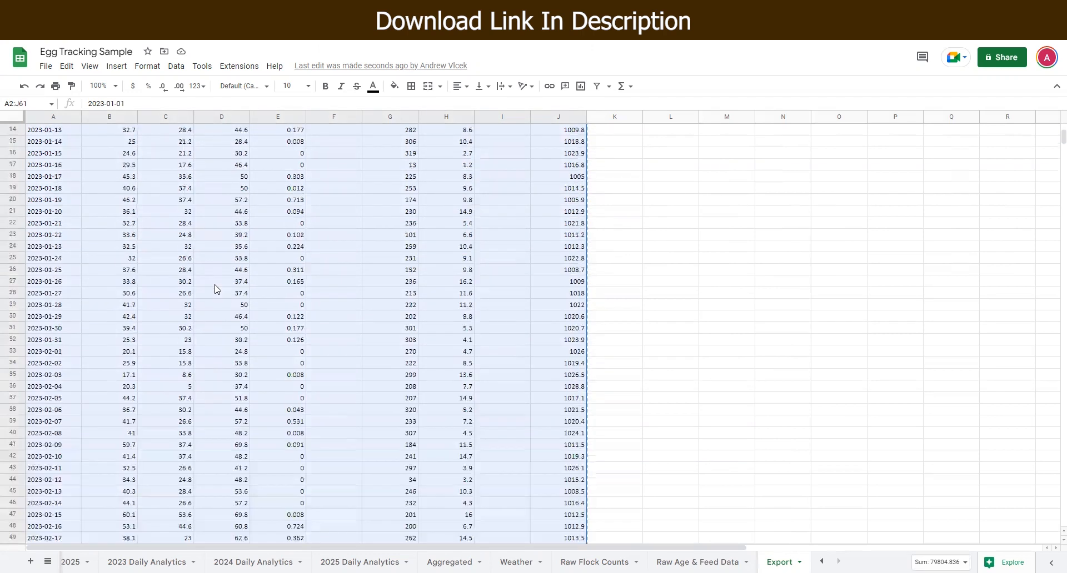
scroll(215, 289, up, 1)
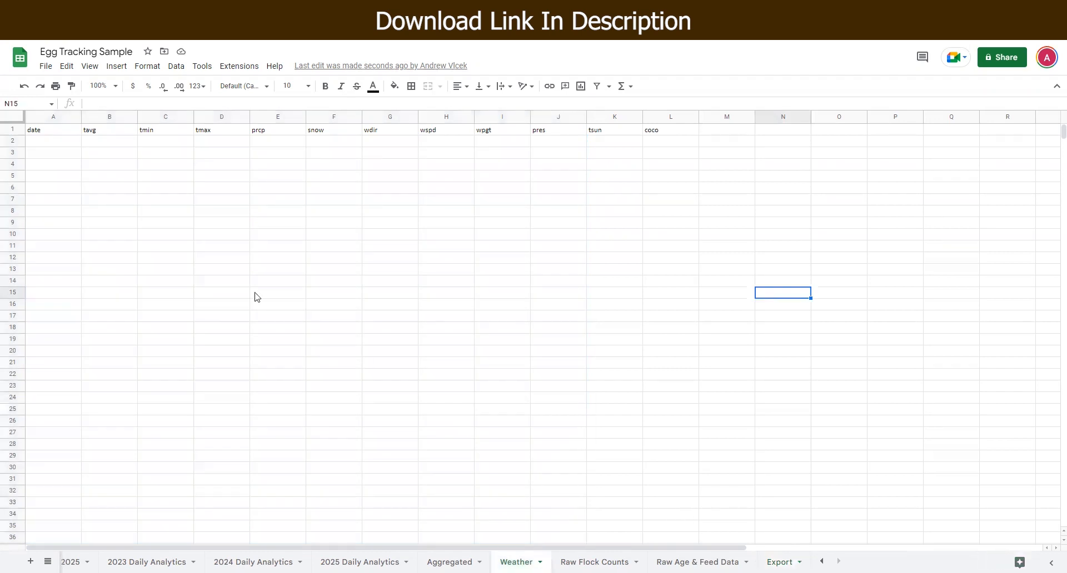
click(39, 144)
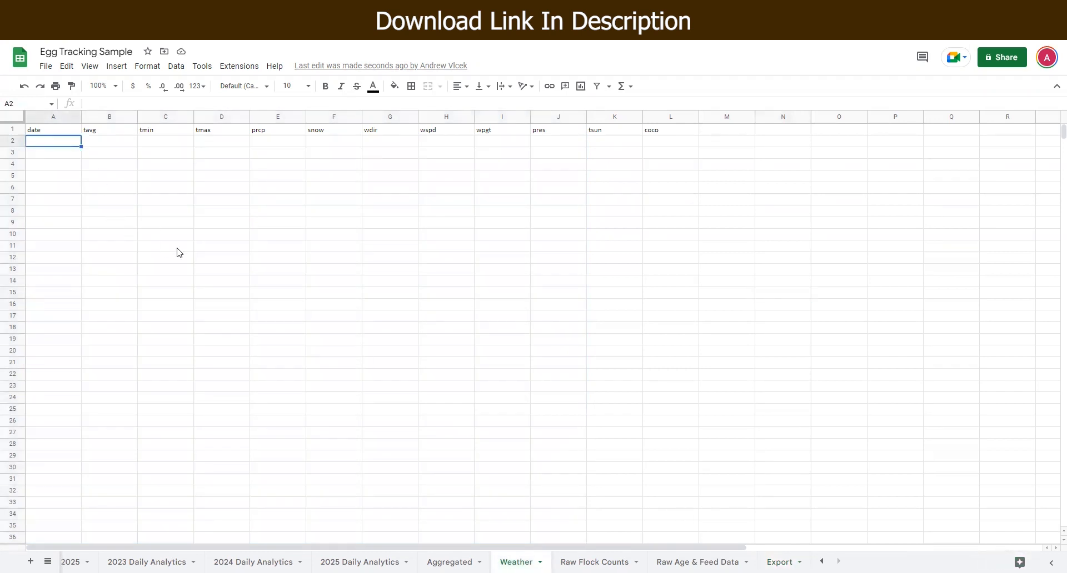
key(ctrl+v)
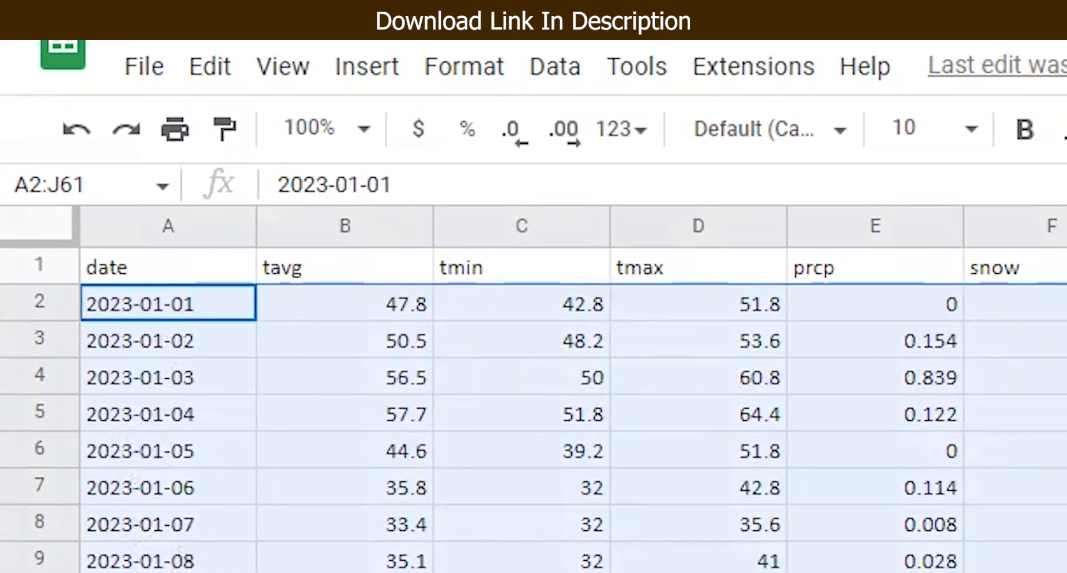
Step: Apply the Date number format to the whole date column A in the Weather sheet
click(151, 218)
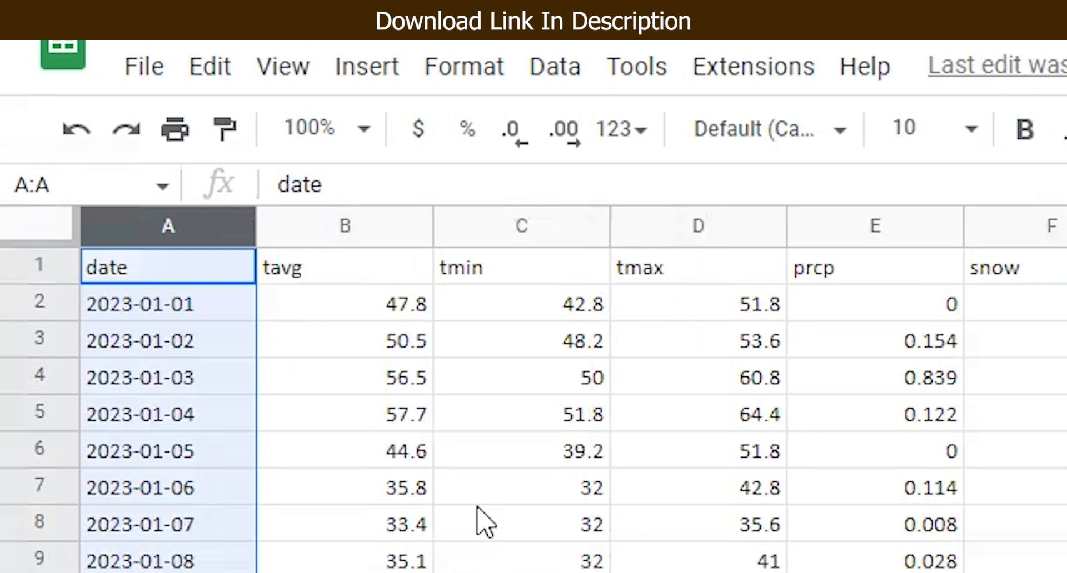
click(477, 67)
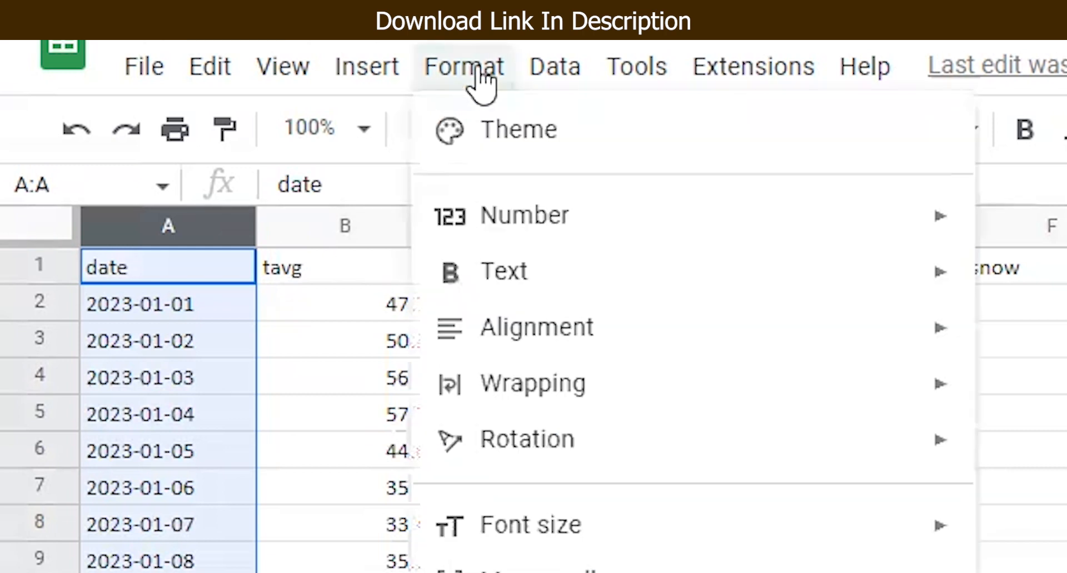
mouse_move(582, 218)
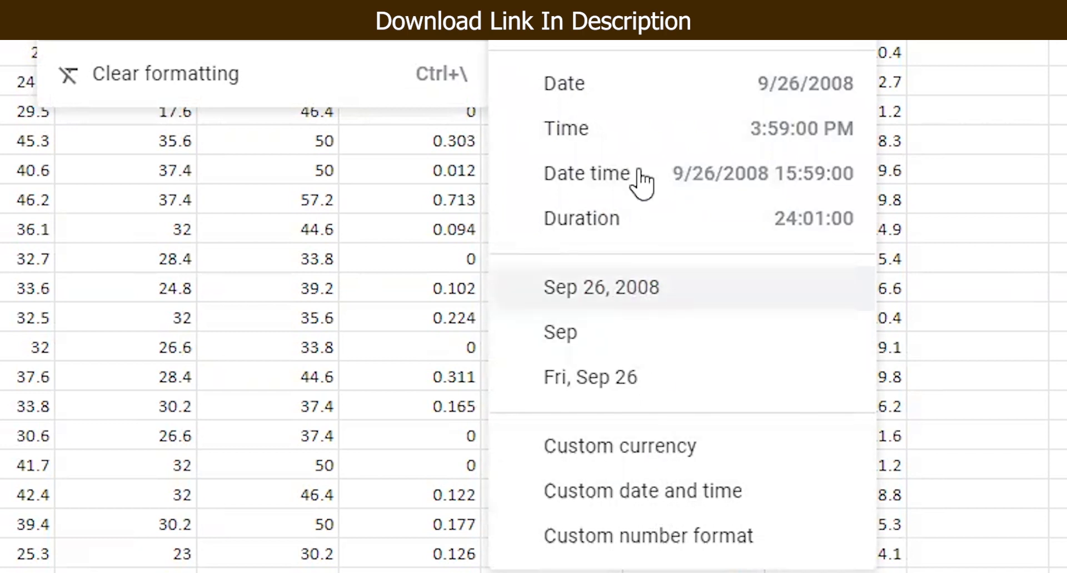
click(627, 88)
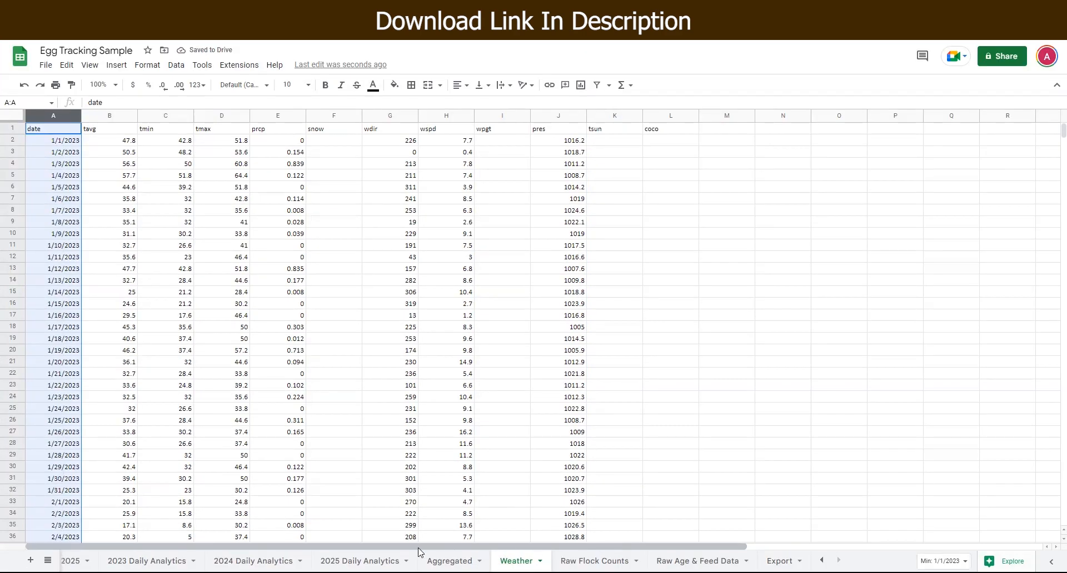
Step: Examine the weather columns of the 2023 sheet for February and March, and select the Mar 3, 2023 row
scroll(146, 563, up, 4)
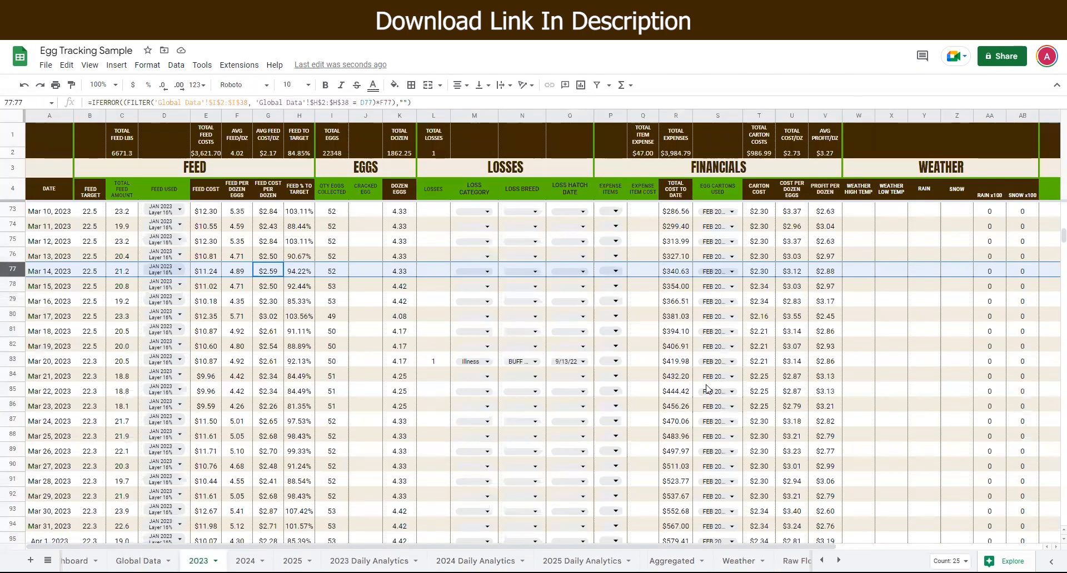
scroll(707, 389, up, 10)
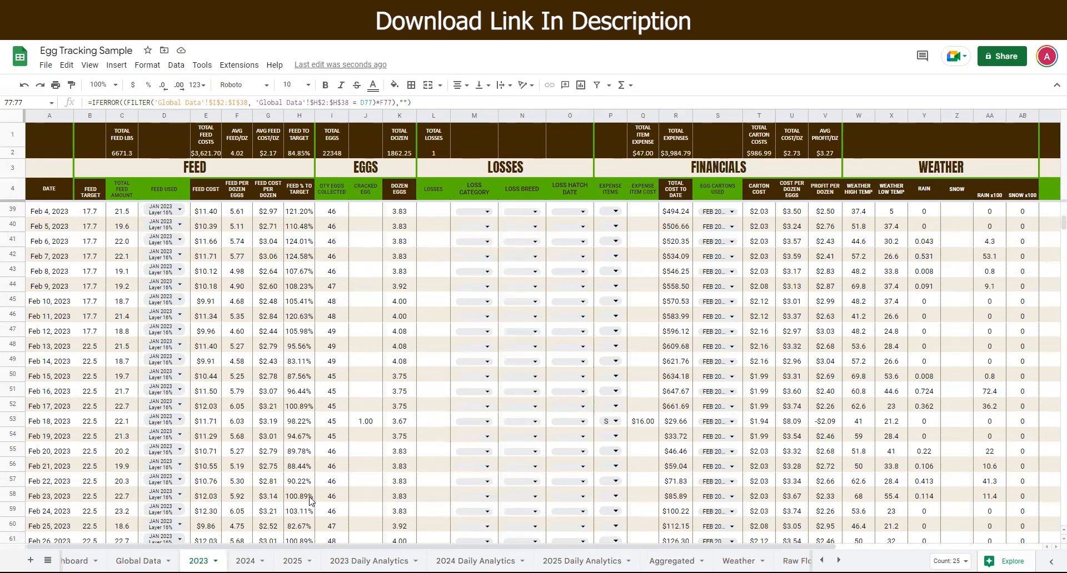
scroll(343, 455, down, 5)
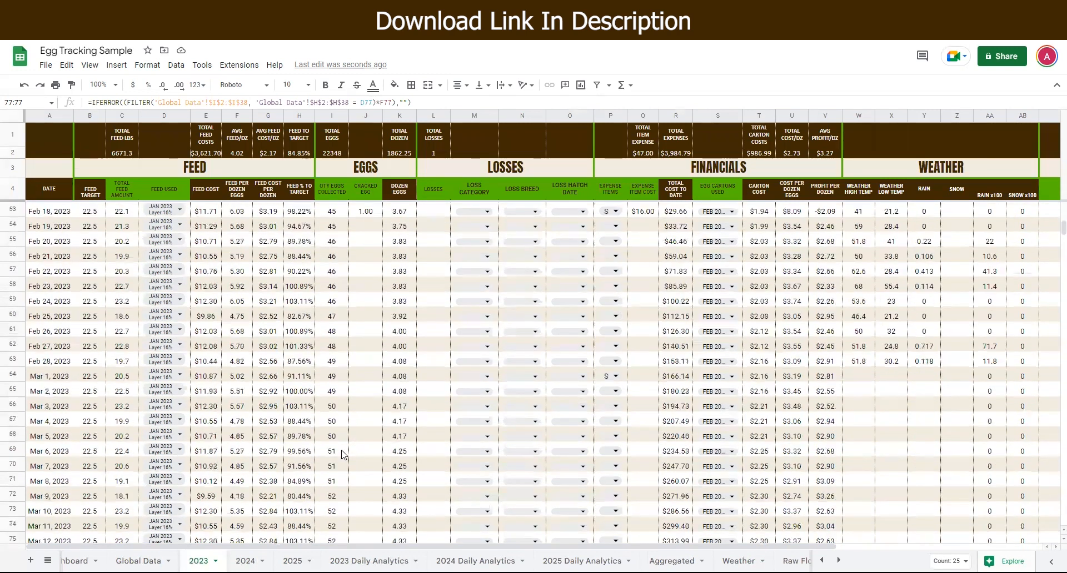
scroll(342, 455, down, 1)
scroll(343, 455, down, 1)
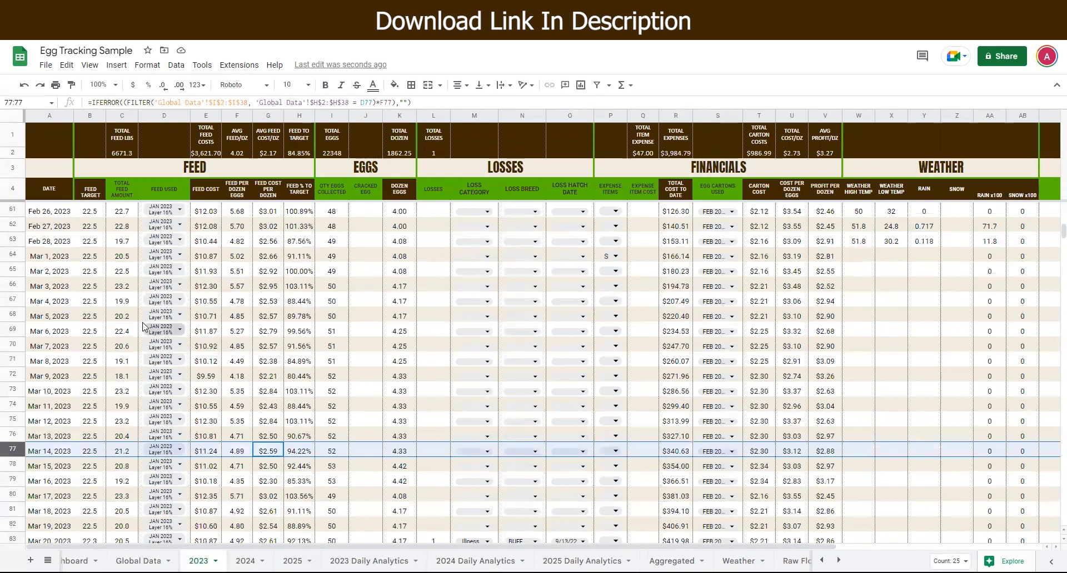
click(14, 287)
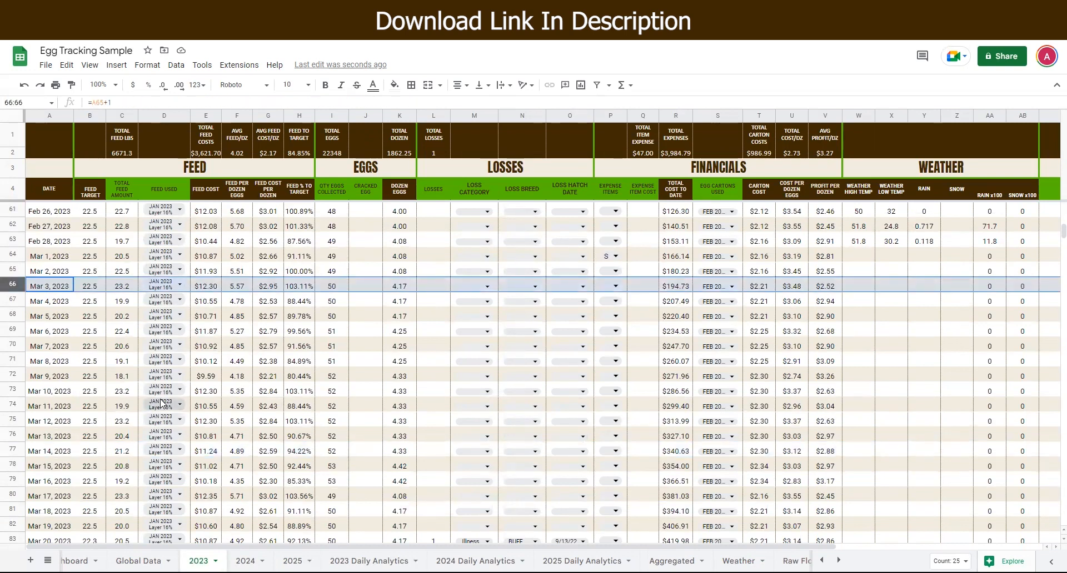
Step: Switch to the Meteostat page showing the Hostetter weather station
scroll(161, 404, up, 2)
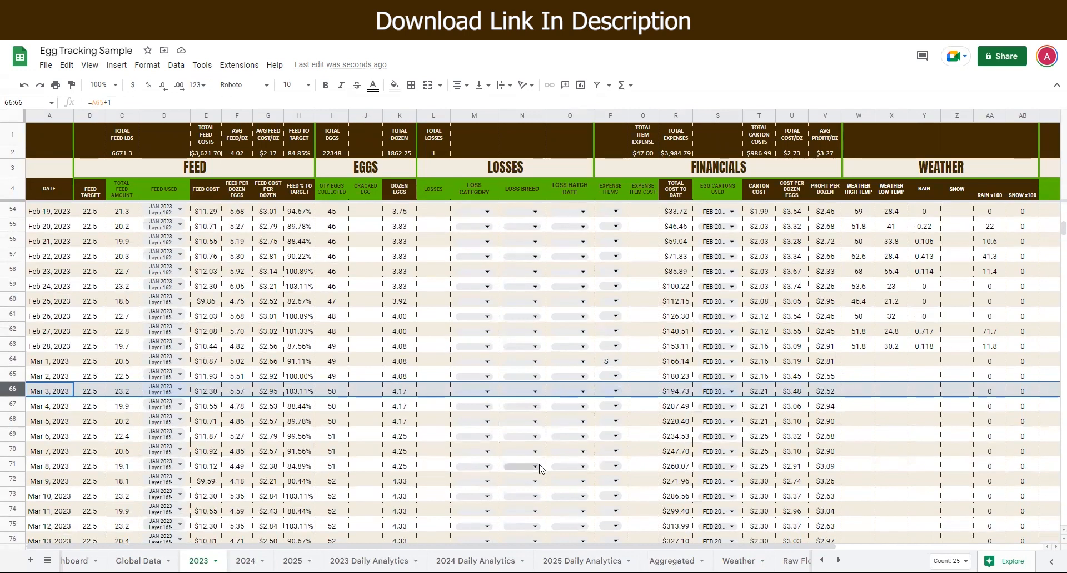
key(alt+Tab)
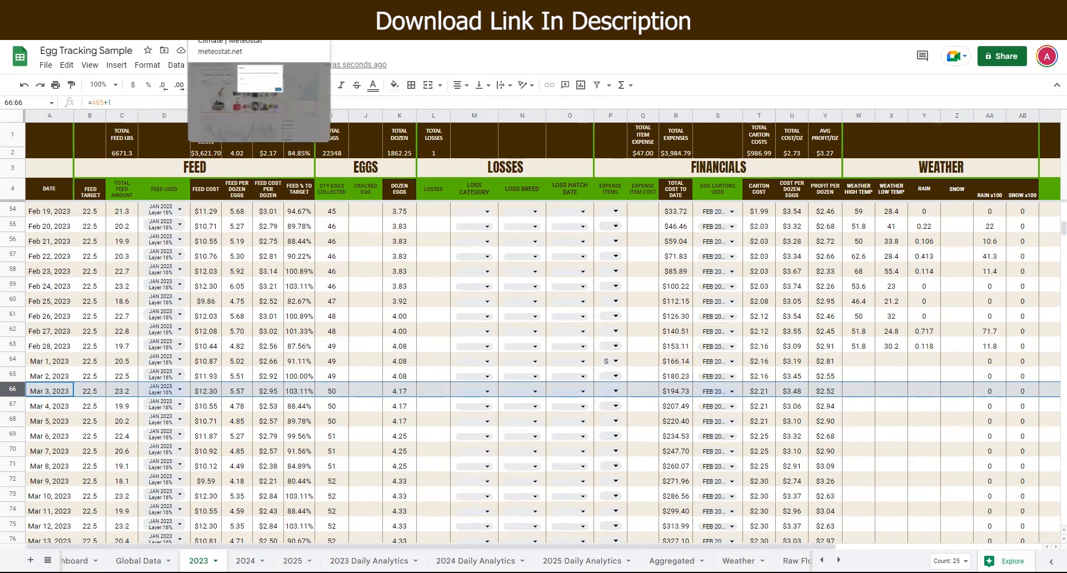
click(658, 71)
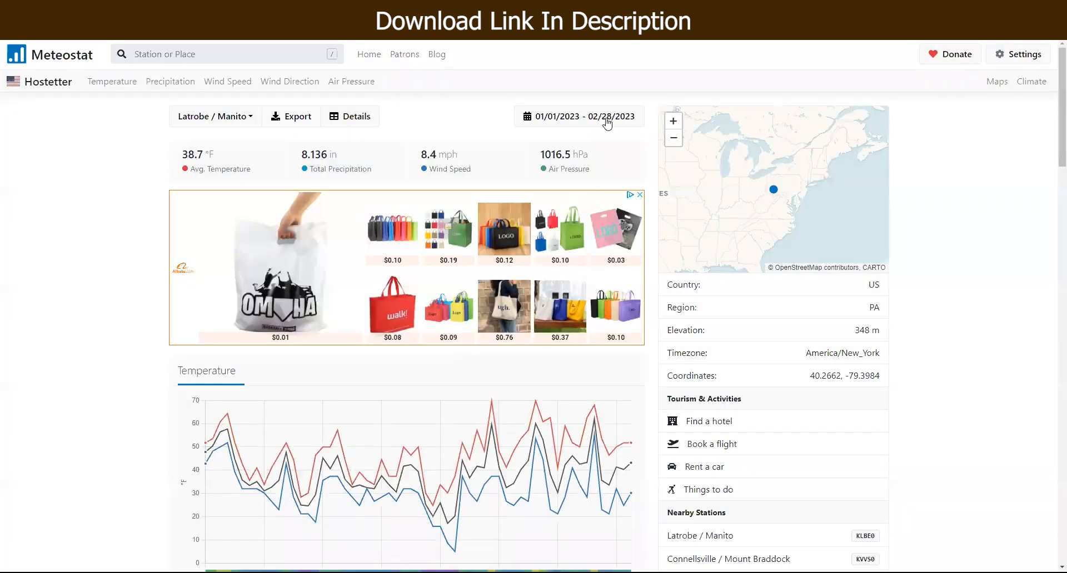
Step: Set the Meteostat date range to the single day 03/03/2023
click(607, 121)
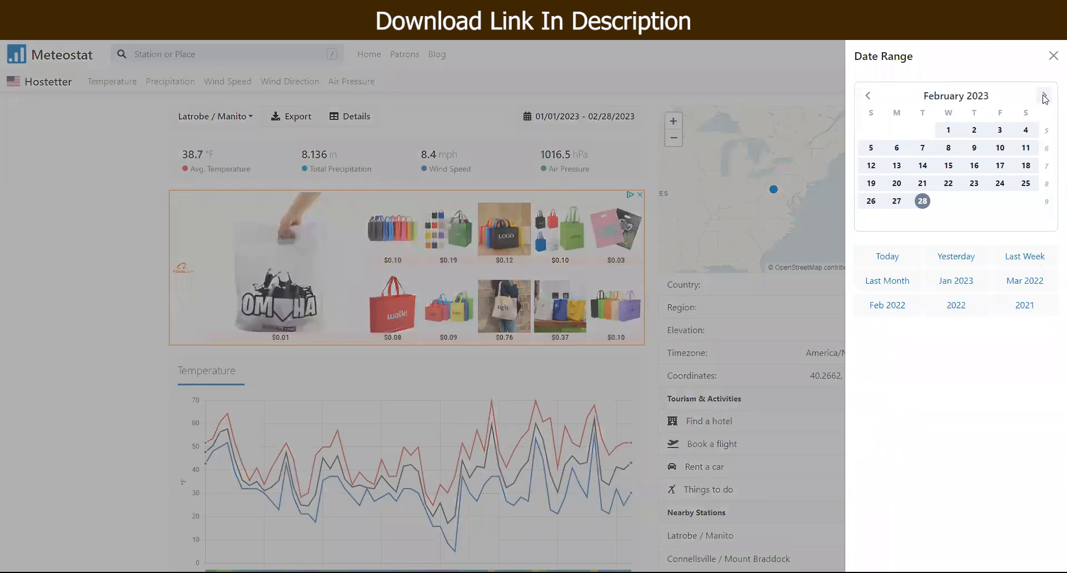
click(1045, 97)
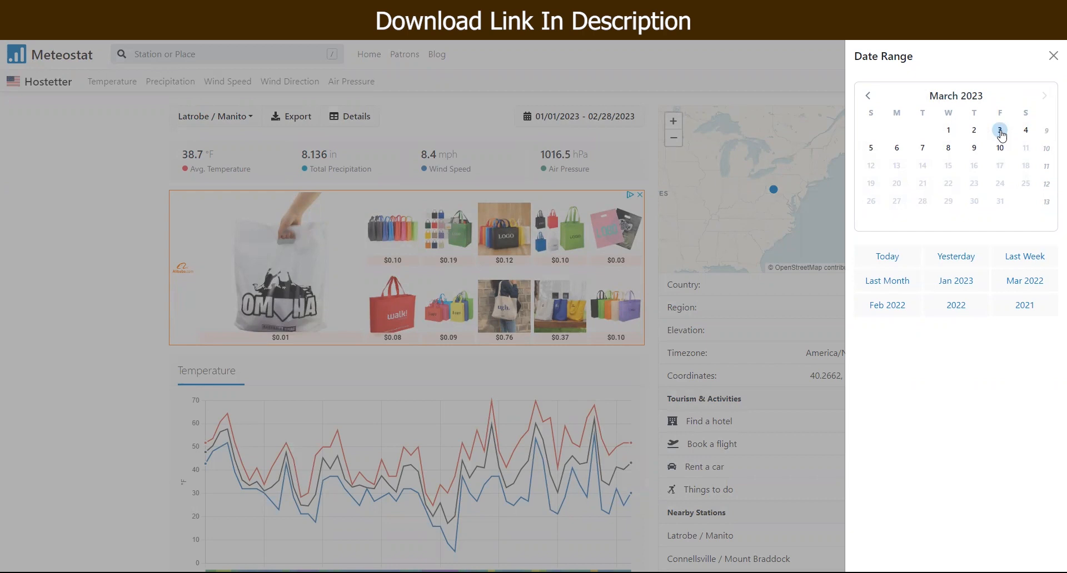
double_click(1000, 131)
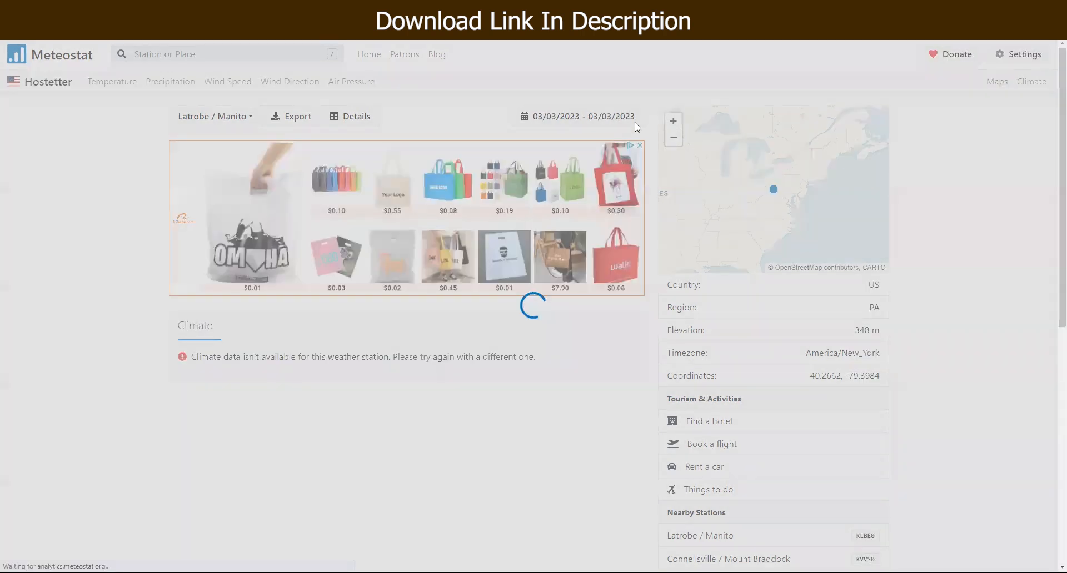
Step: Set the Meteostat date range to 02/01/2023 - 03/03/2023 and export the station's weather data
click(523, 119)
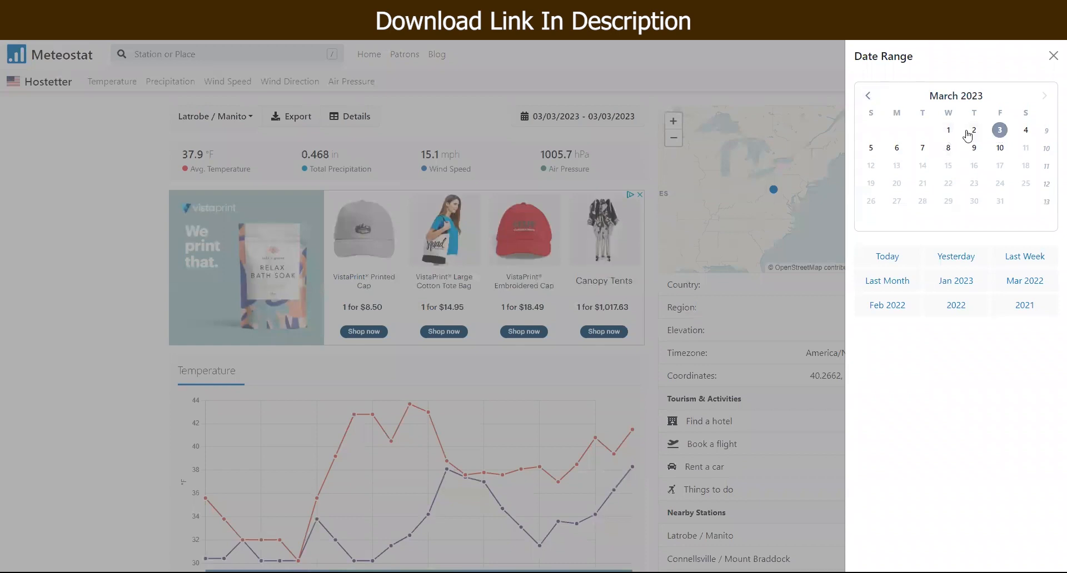
click(868, 96)
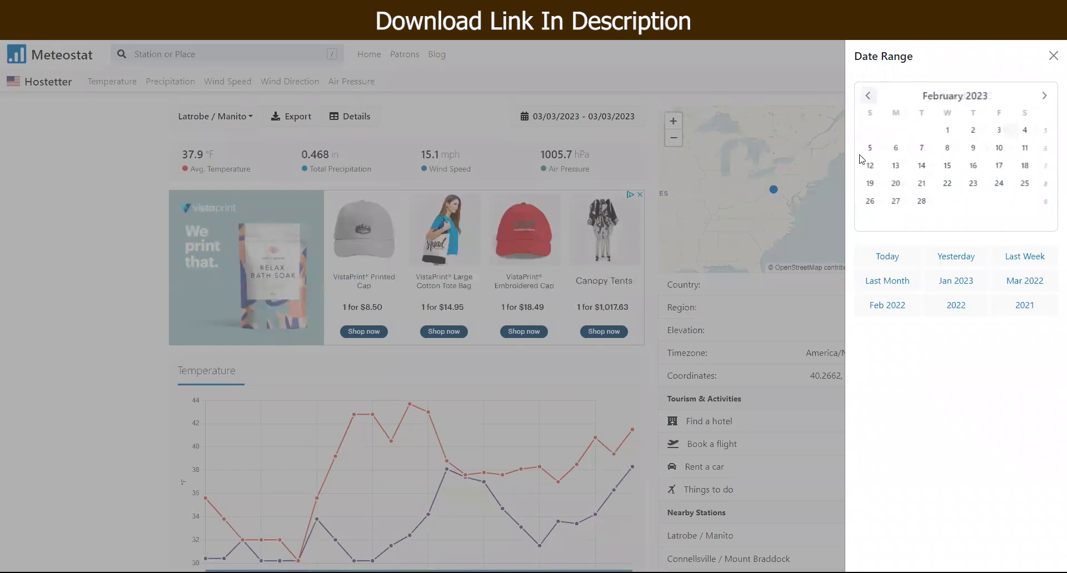
click(948, 132)
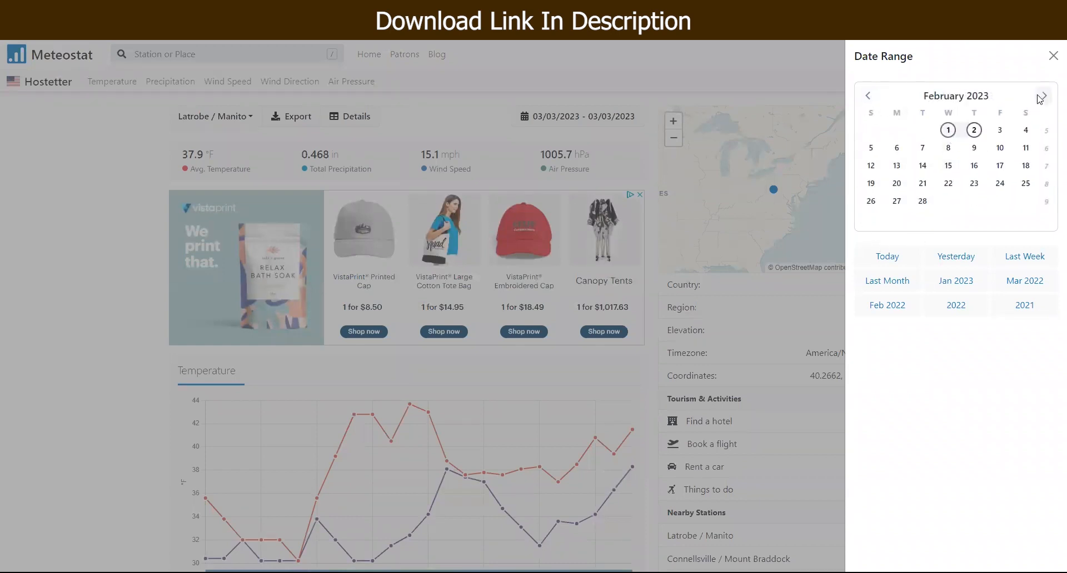
click(1043, 95)
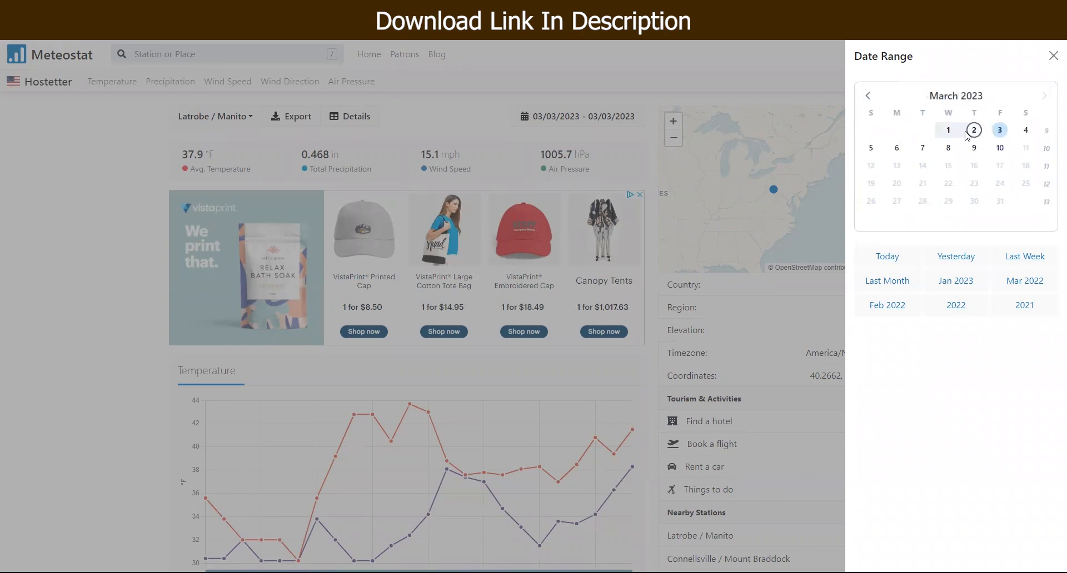
click(999, 131)
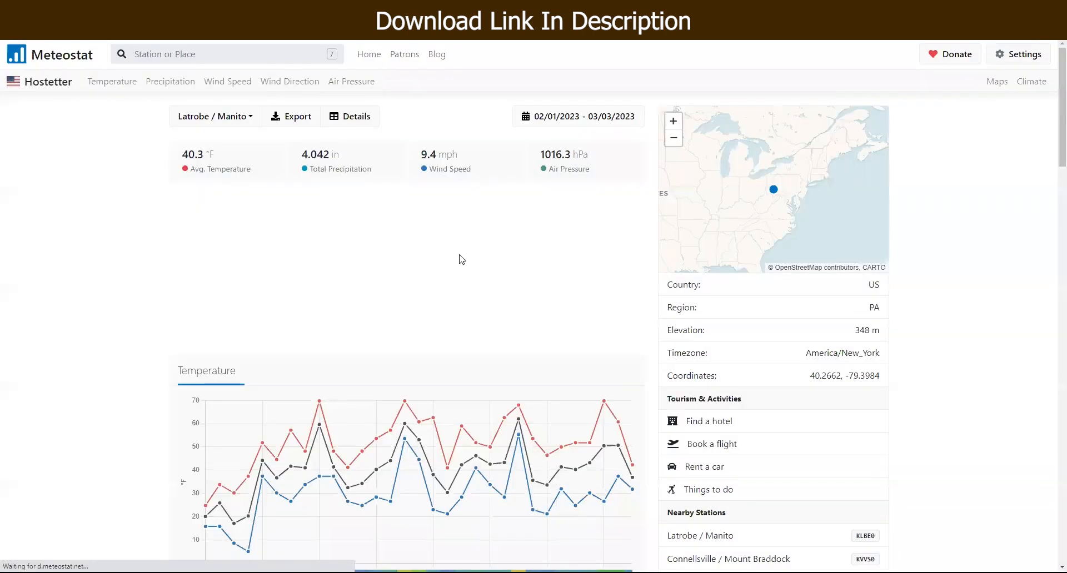
click(293, 123)
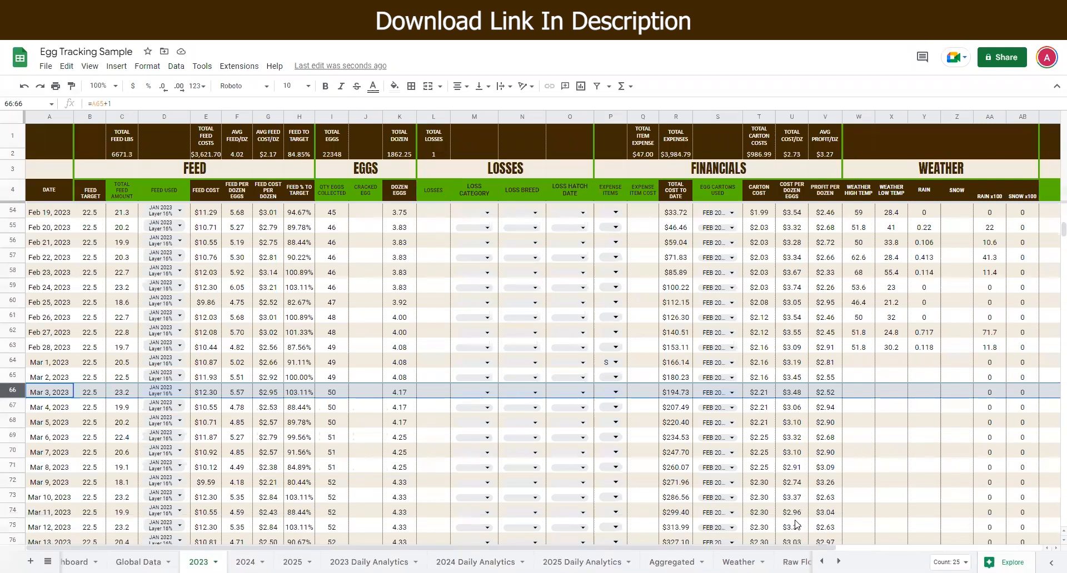
Step: Switch to the Egg Tracking Sample spreadsheet and import export (11).xlsx with the location set to Insert new sheet(s)
click(45, 66)
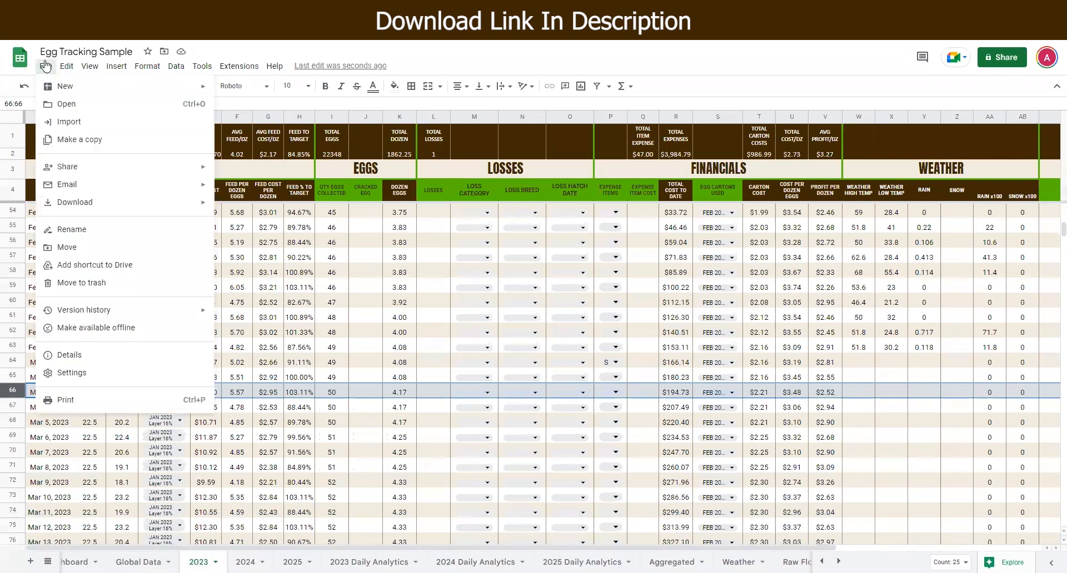
click(64, 121)
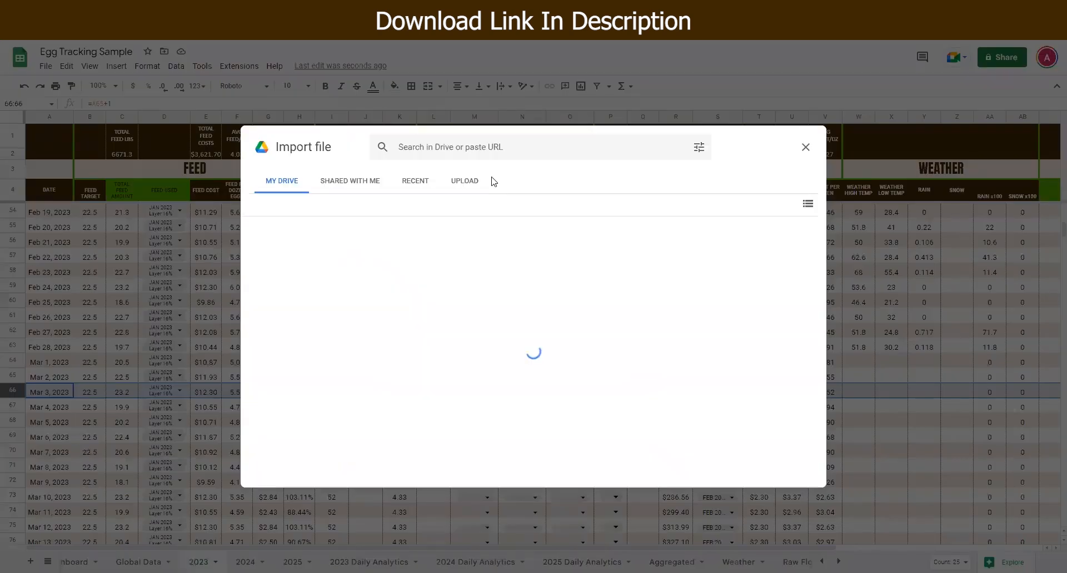
click(479, 181)
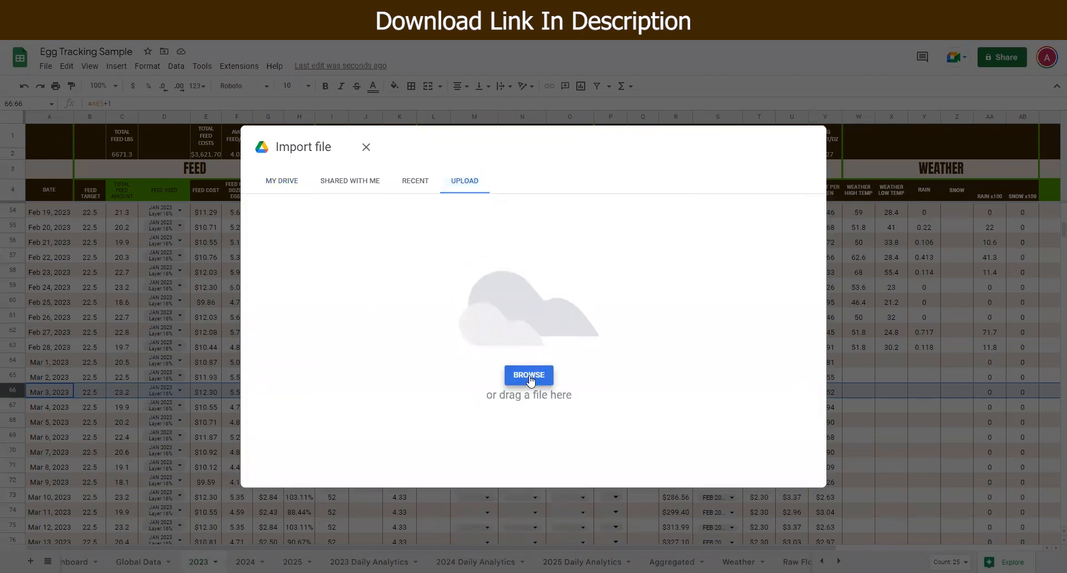
text(export (11).xlsx)
key(Return)
click(464, 336)
click(444, 346)
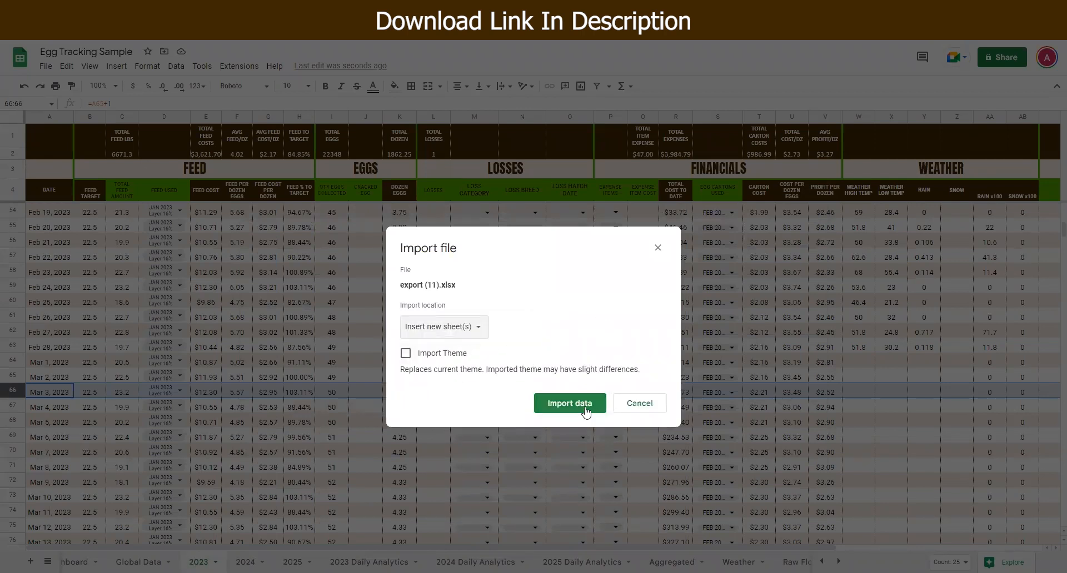
click(586, 411)
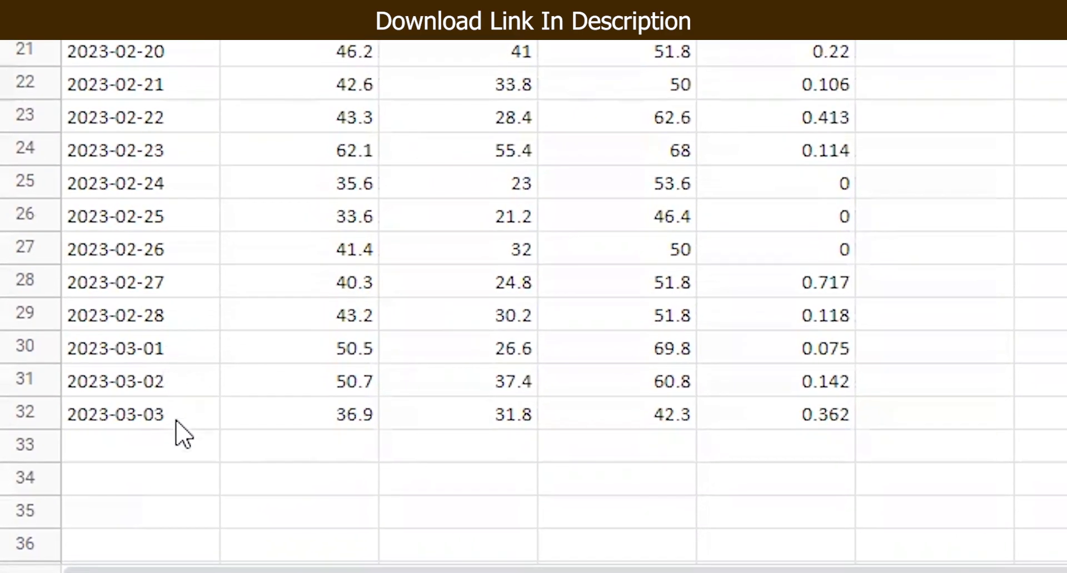
Step: Copy the range A30:J33, starting at 2023-03-01, from the Export (1) sheet
key(Down)
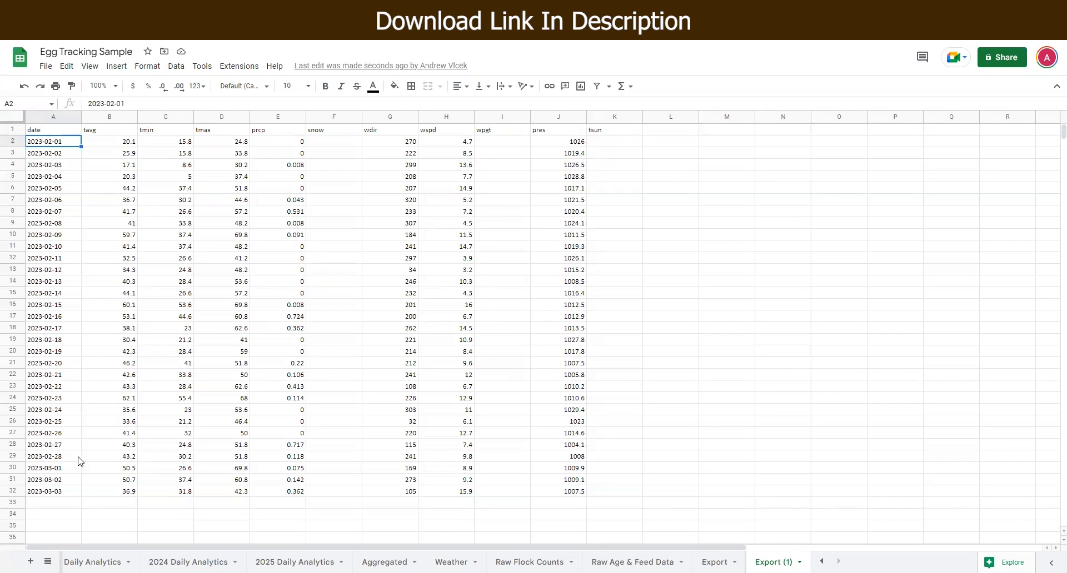
click(450, 562)
scroll(186, 362, down, 12)
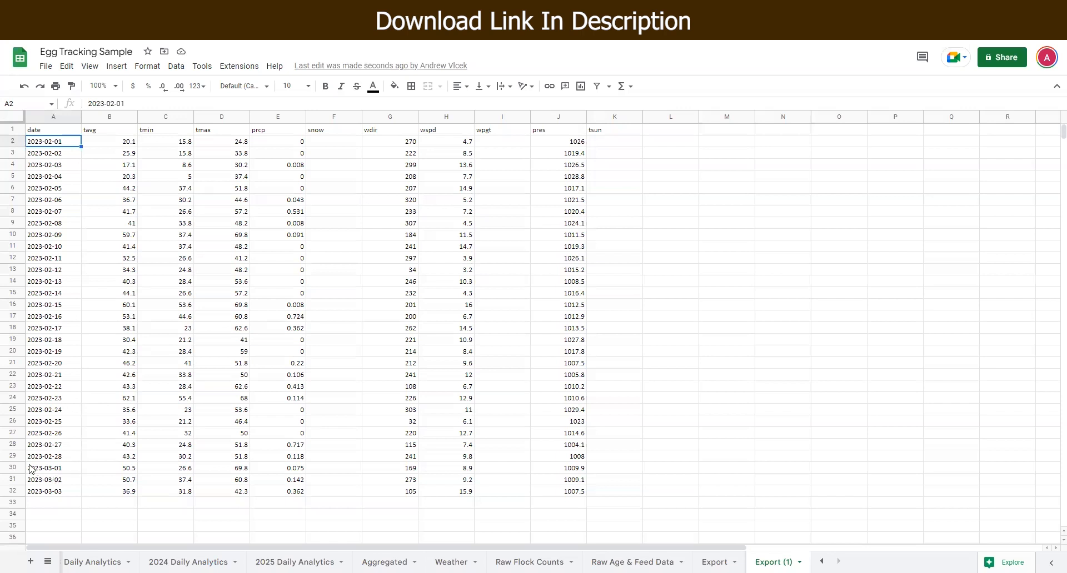
click(31, 470)
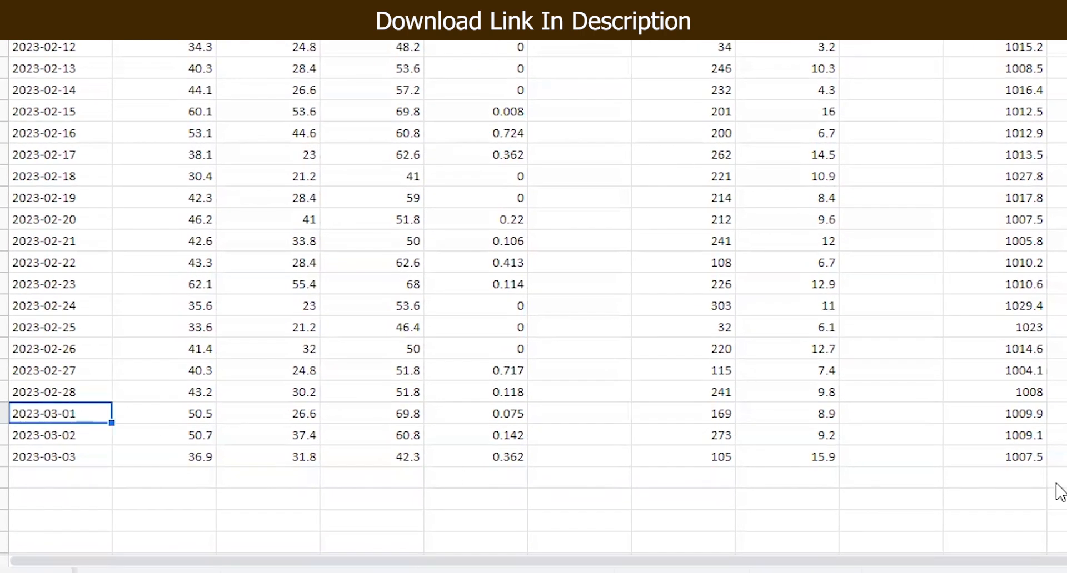
shift+click(1044, 482)
key(ctrl+c)
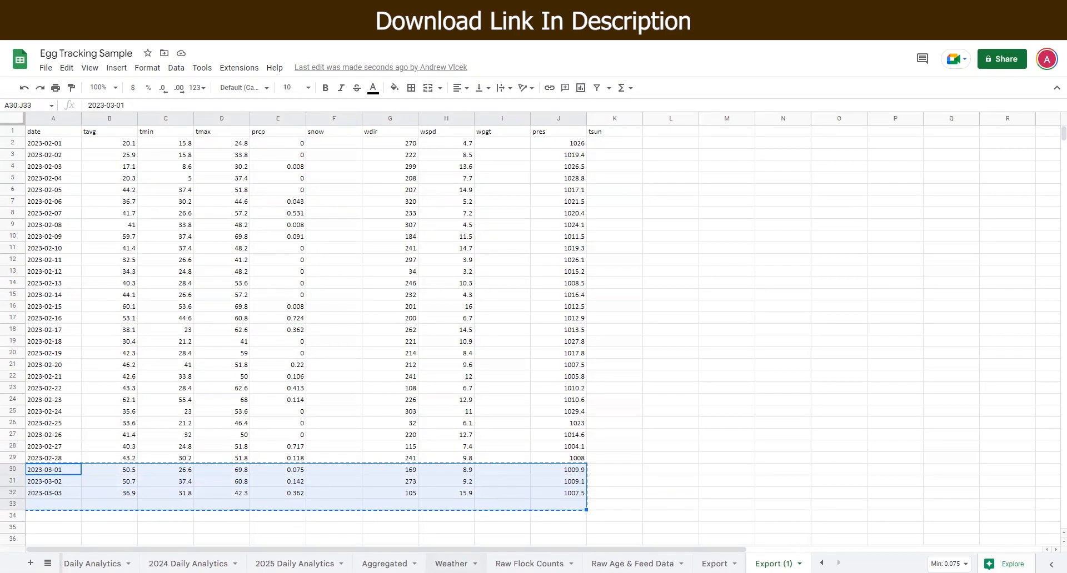
Step: Paste the copied March rows into the Weather sheet starting at cell A61, directly below 2/28/2023
click(451, 564)
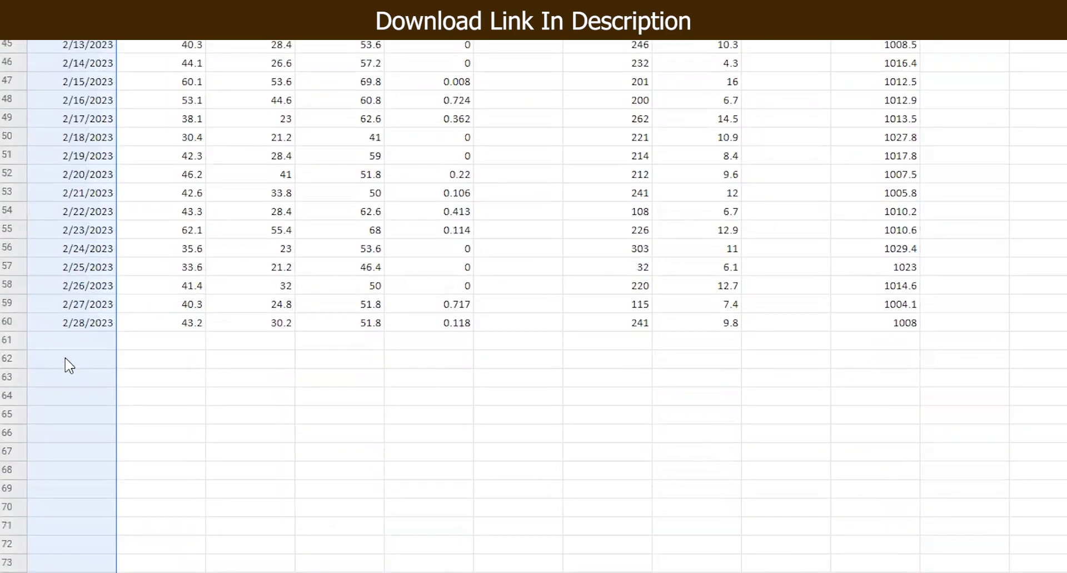
click(110, 314)
right_click(103, 307)
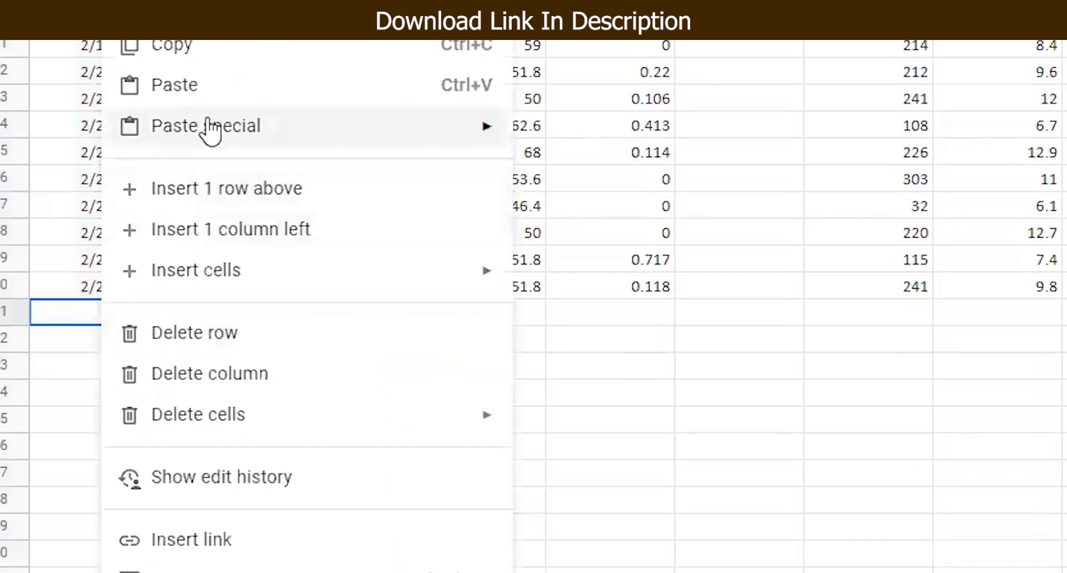
click(205, 89)
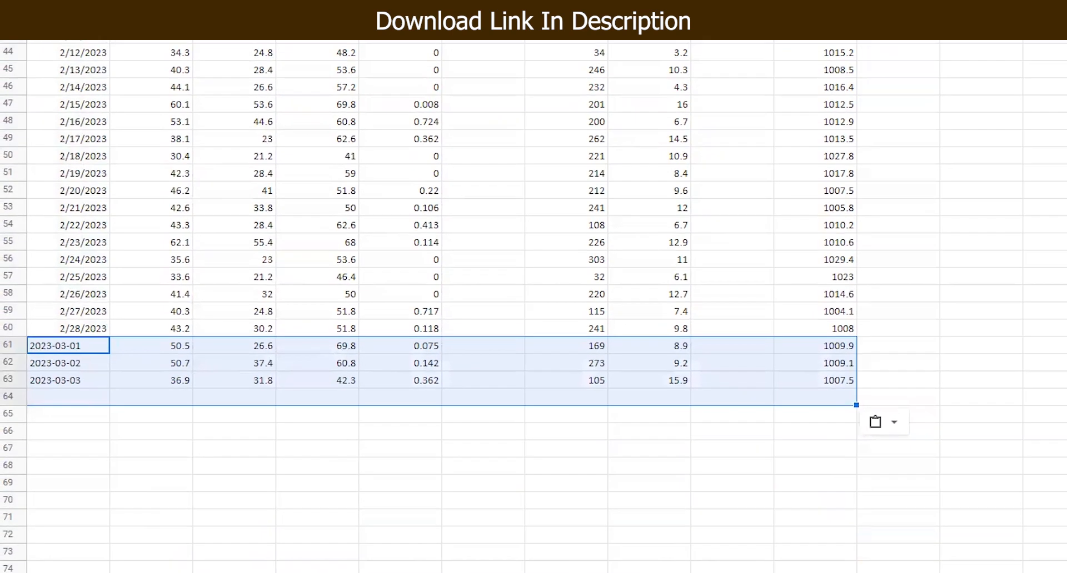
Step: Apply the Date number format to all of column A in the Weather sheet, including the newly pasted March dates
click(54, 119)
click(148, 67)
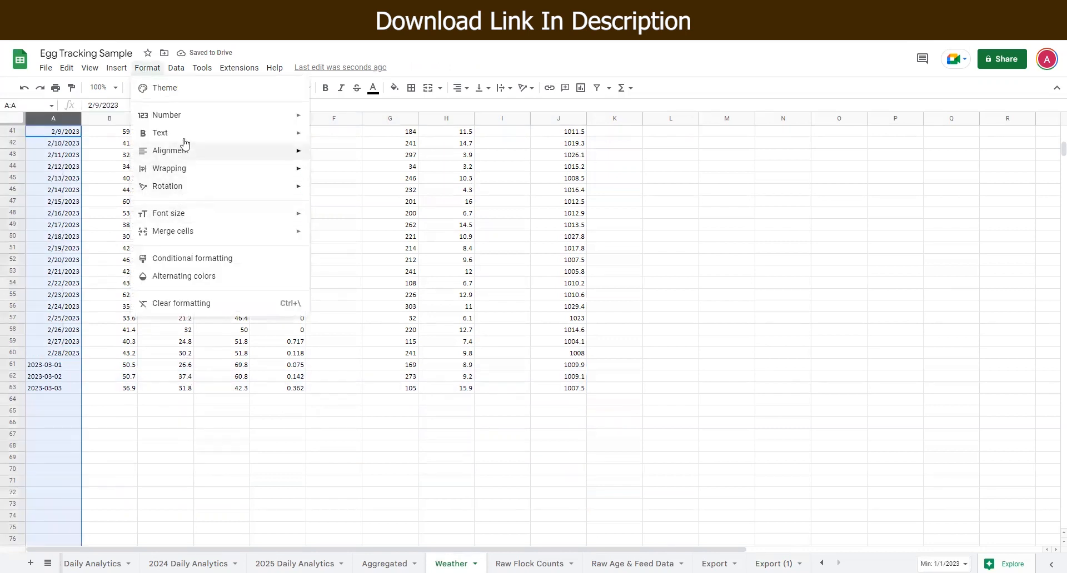
mouse_move(185, 115)
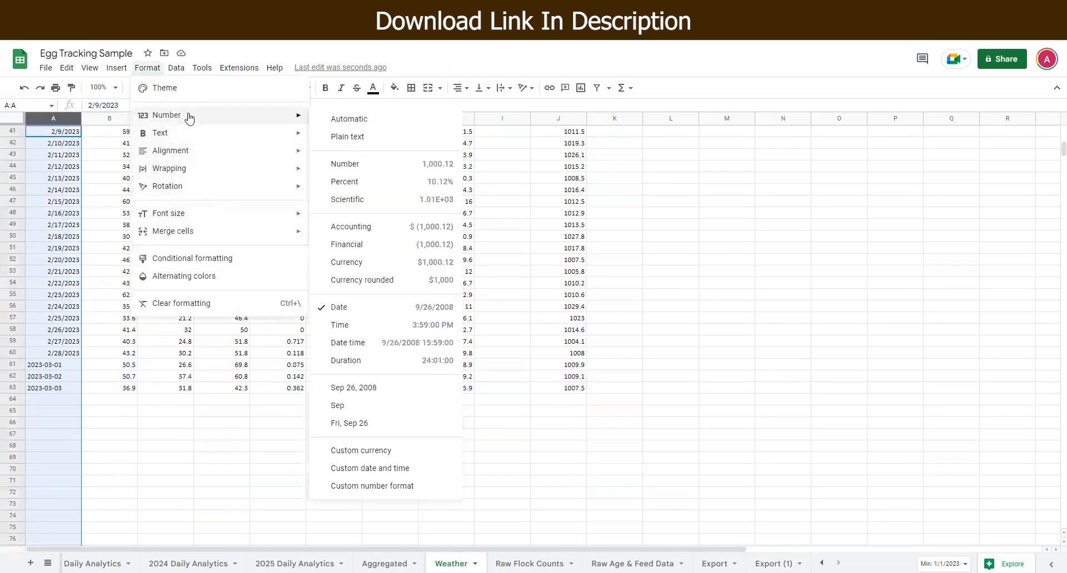
click(355, 311)
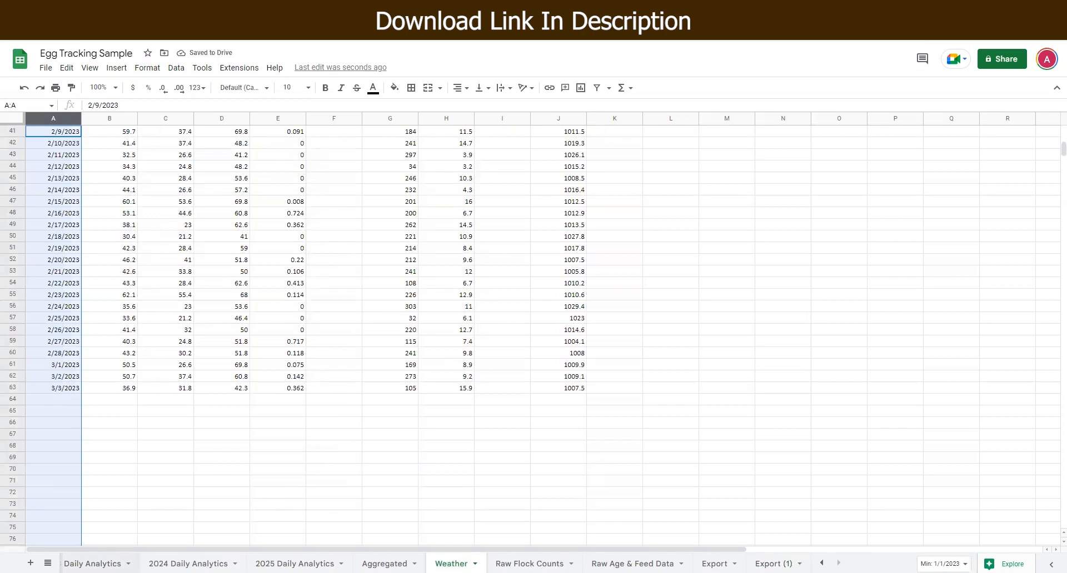
Step: Open the 2023 Daily Analytics sheet and examine the chart plotting the weather against eggs collected
click(226, 563)
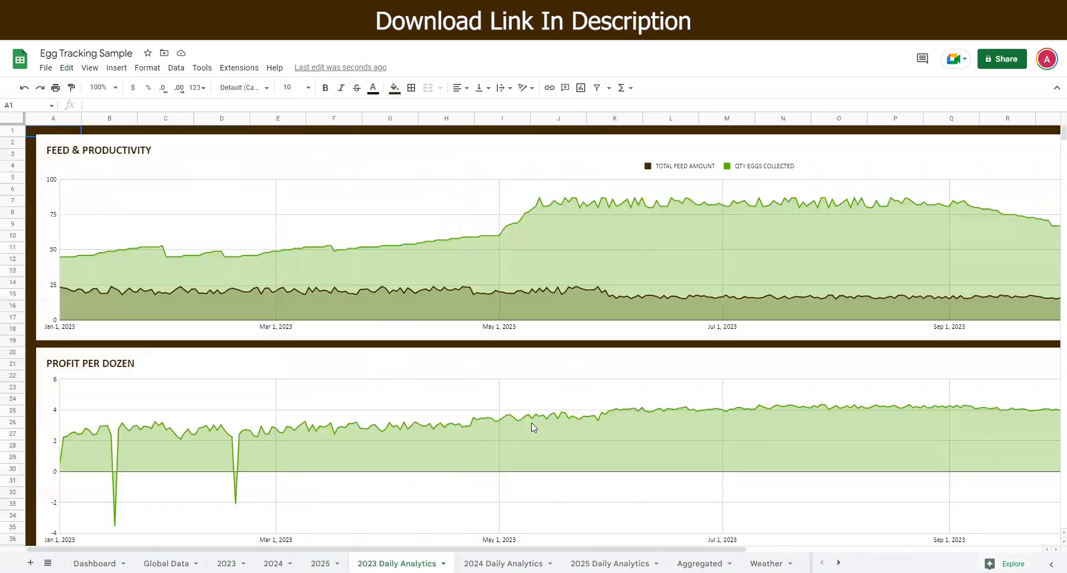
scroll(531, 423, down, 5)
scroll(532, 427, down, 4)
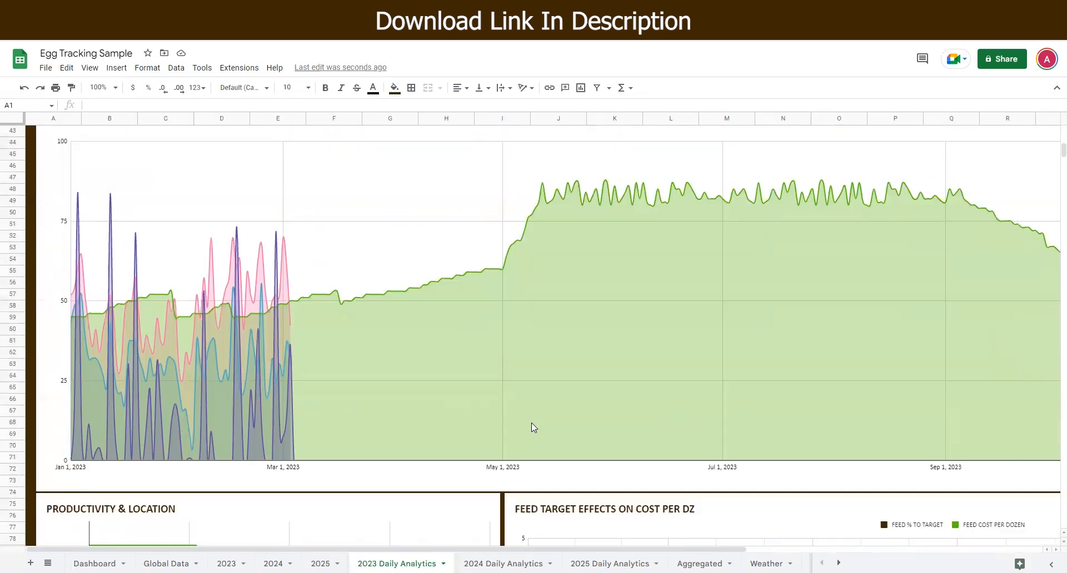